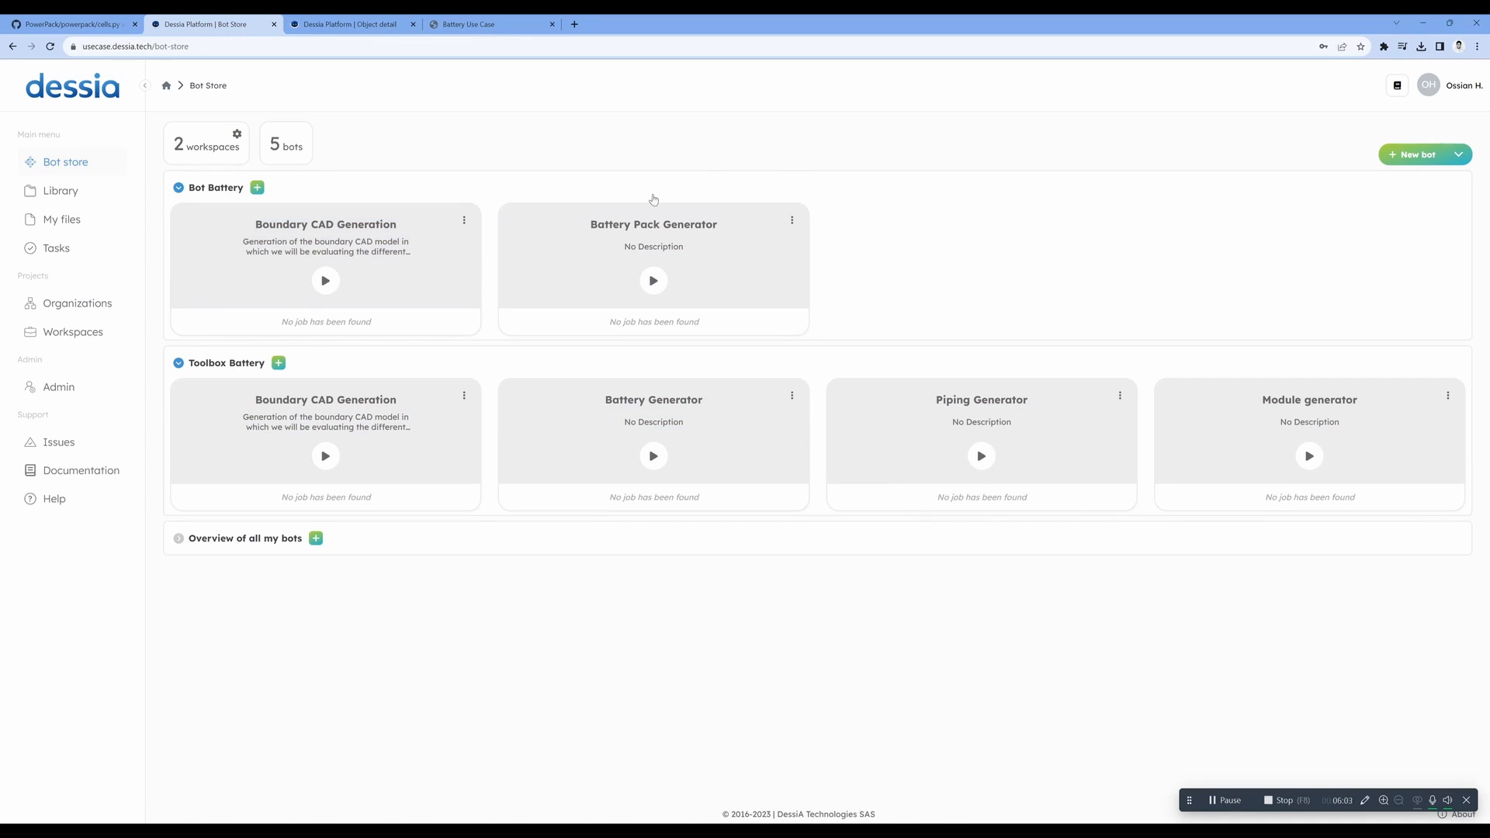
- Look over the Python code of cells.py in the PowerPack repository on GitHub, and return to the Dessia bot store
left_click(85, 31)
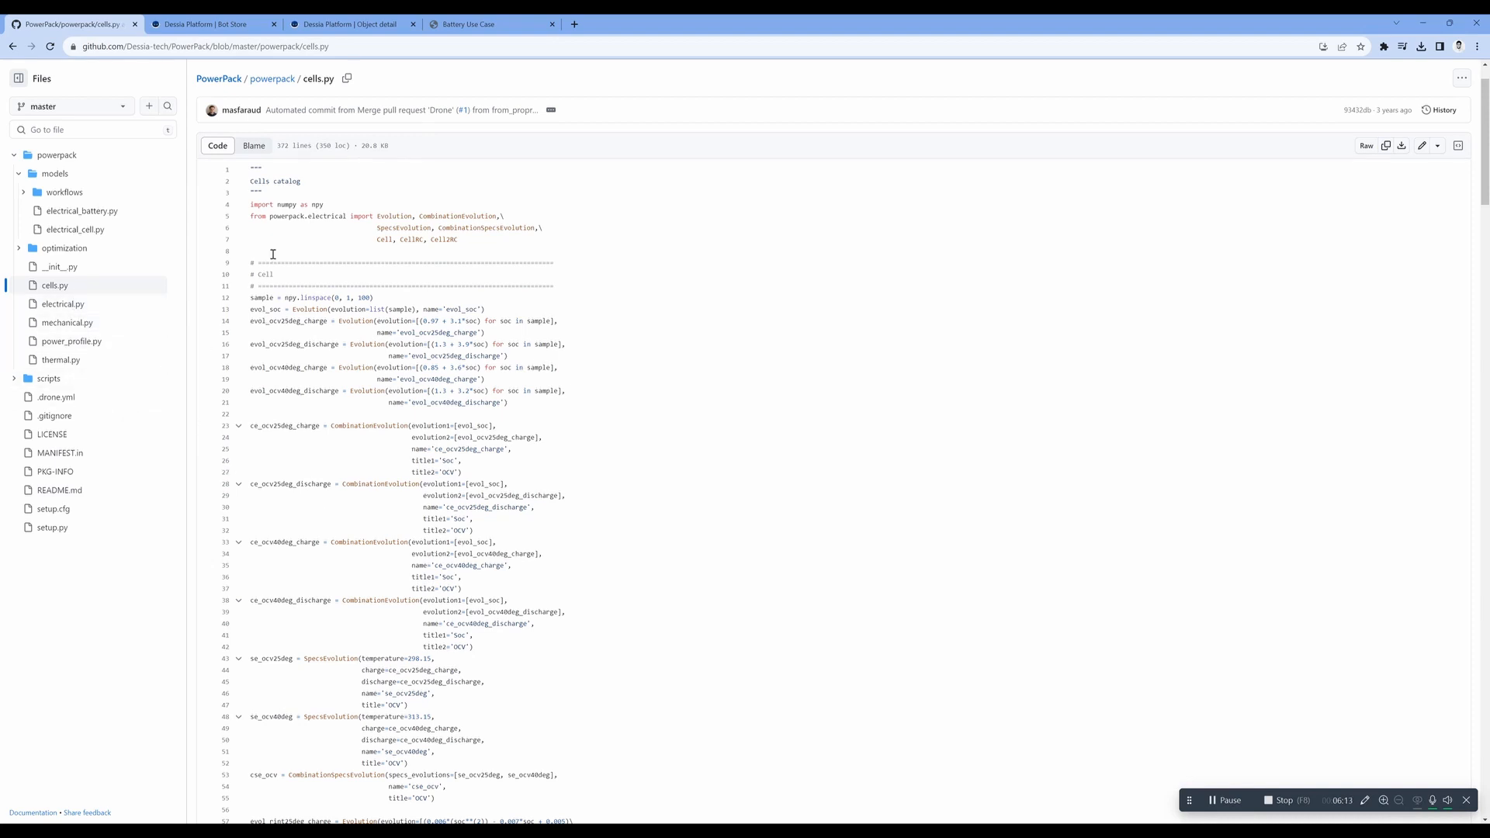
left_click(214, 21)
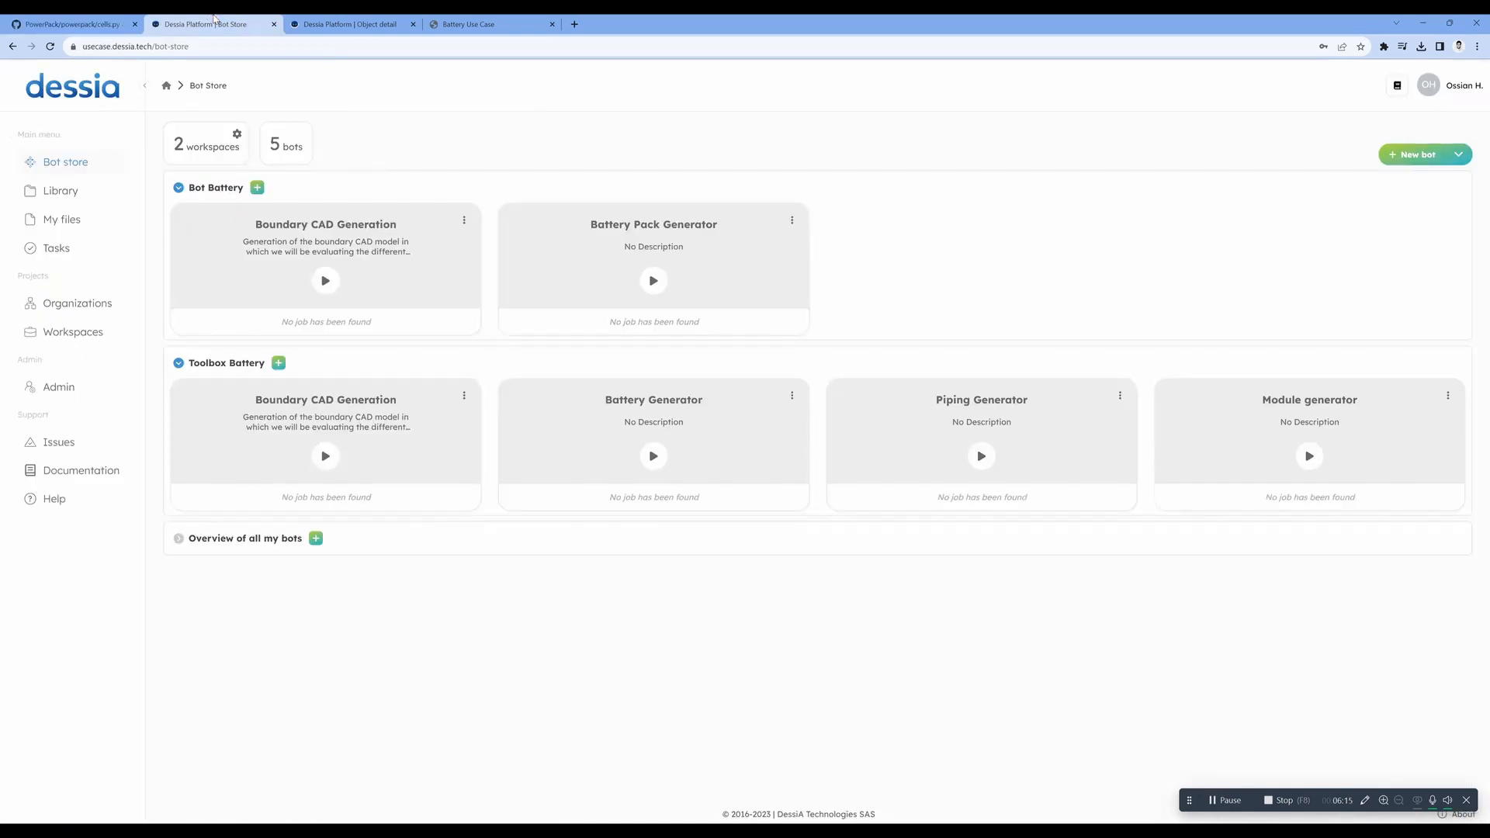
- View the platform's Python packages and its installed applications in the admin area
left_click(60, 387)
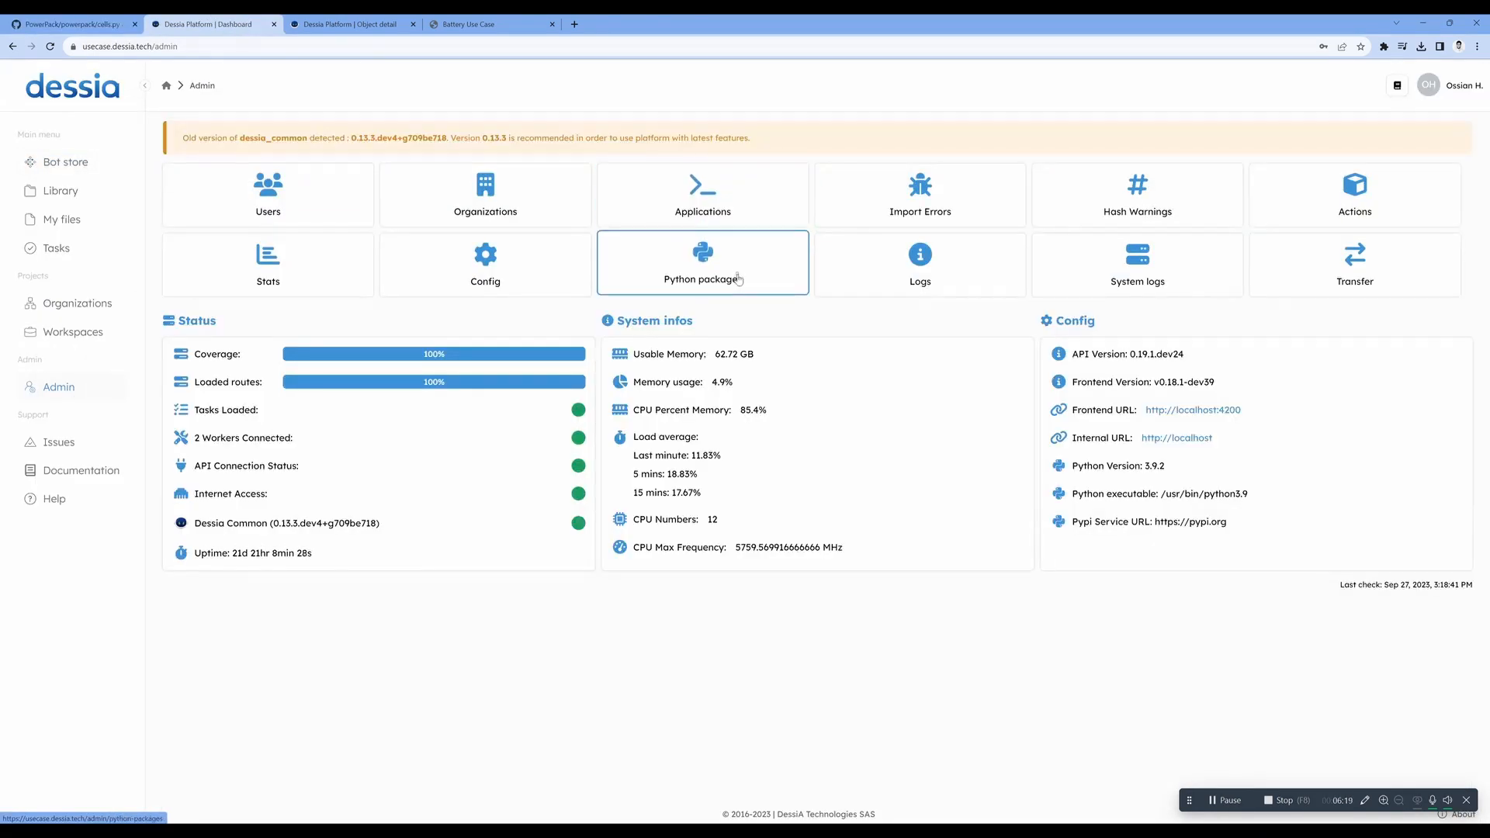
left_click(703, 256)
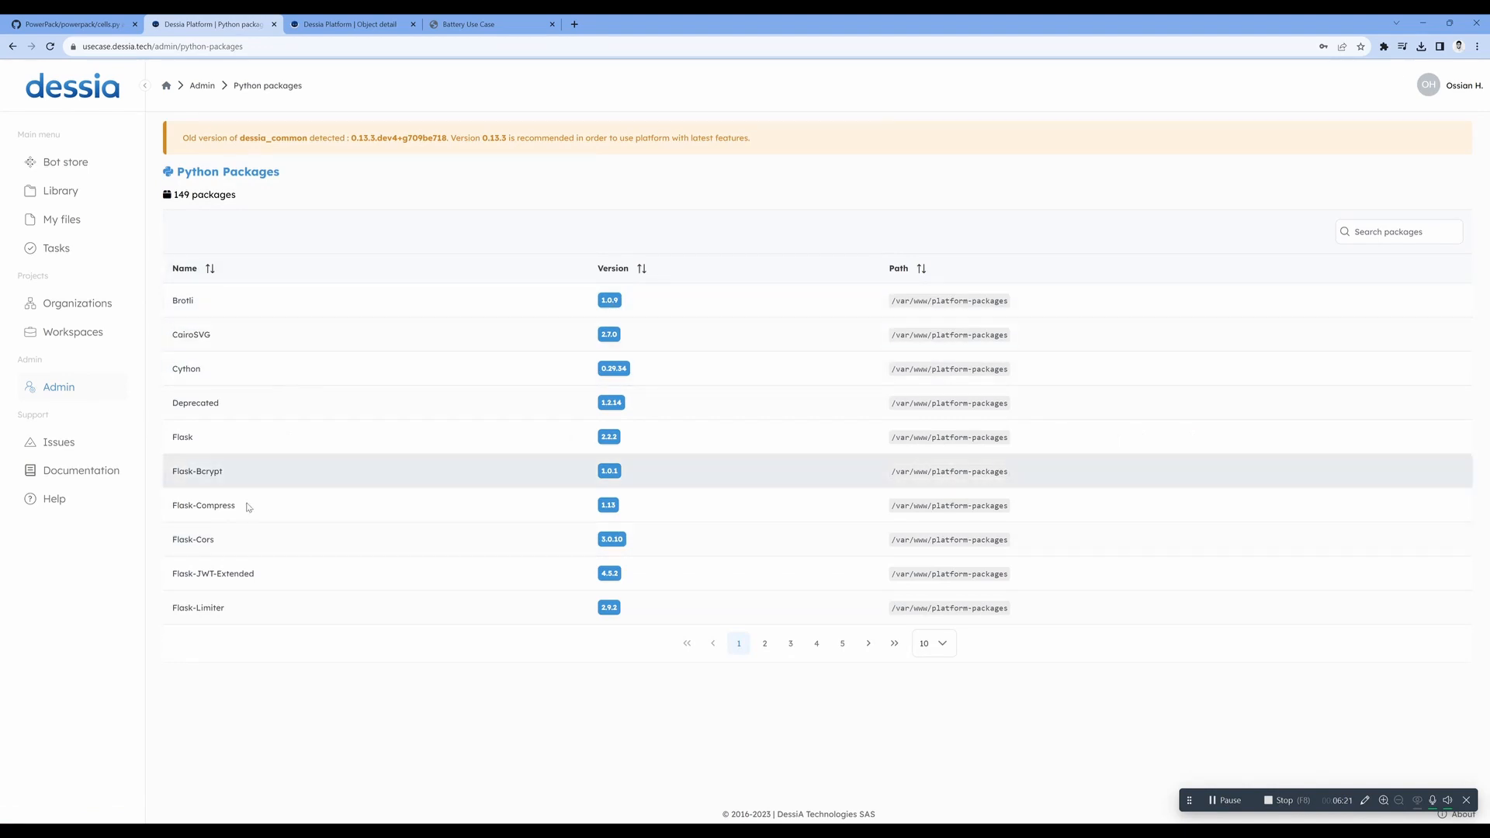
left_click(60, 388)
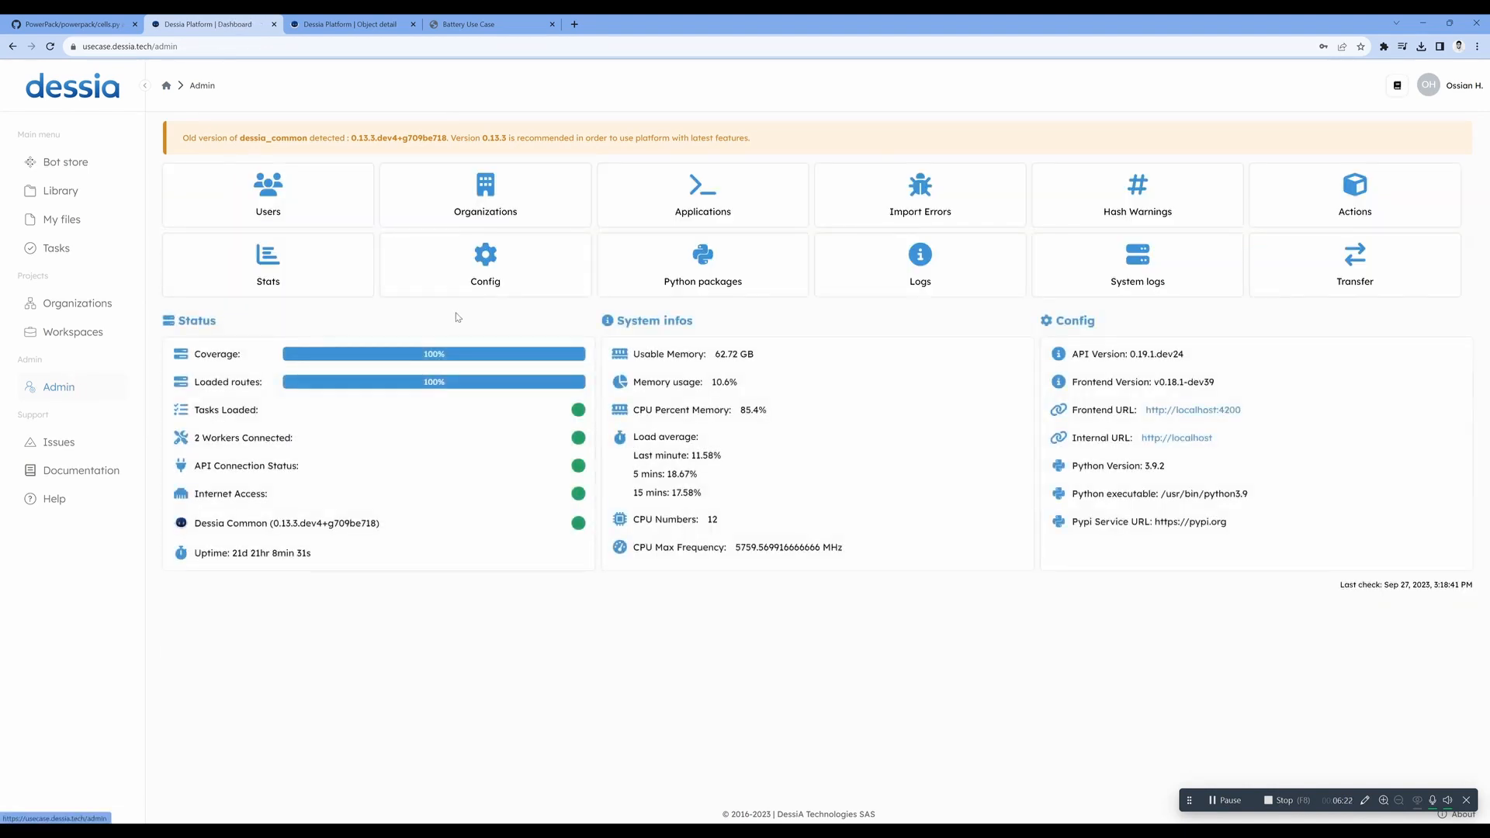
left_click(667, 197)
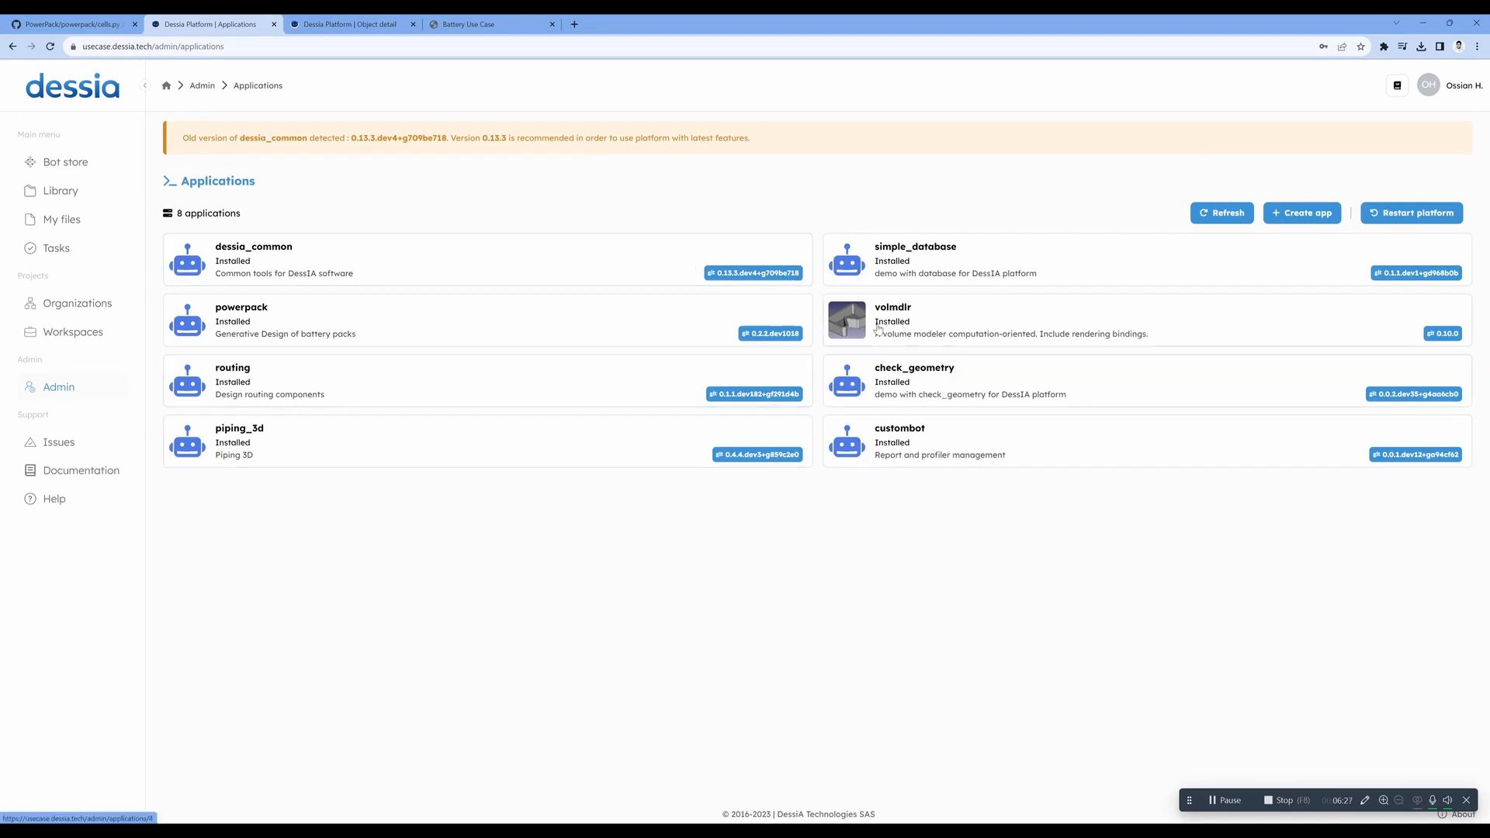
- Start a new bot from the bot store to view the available workflow block types, and leave it without saving
left_click(74, 168)
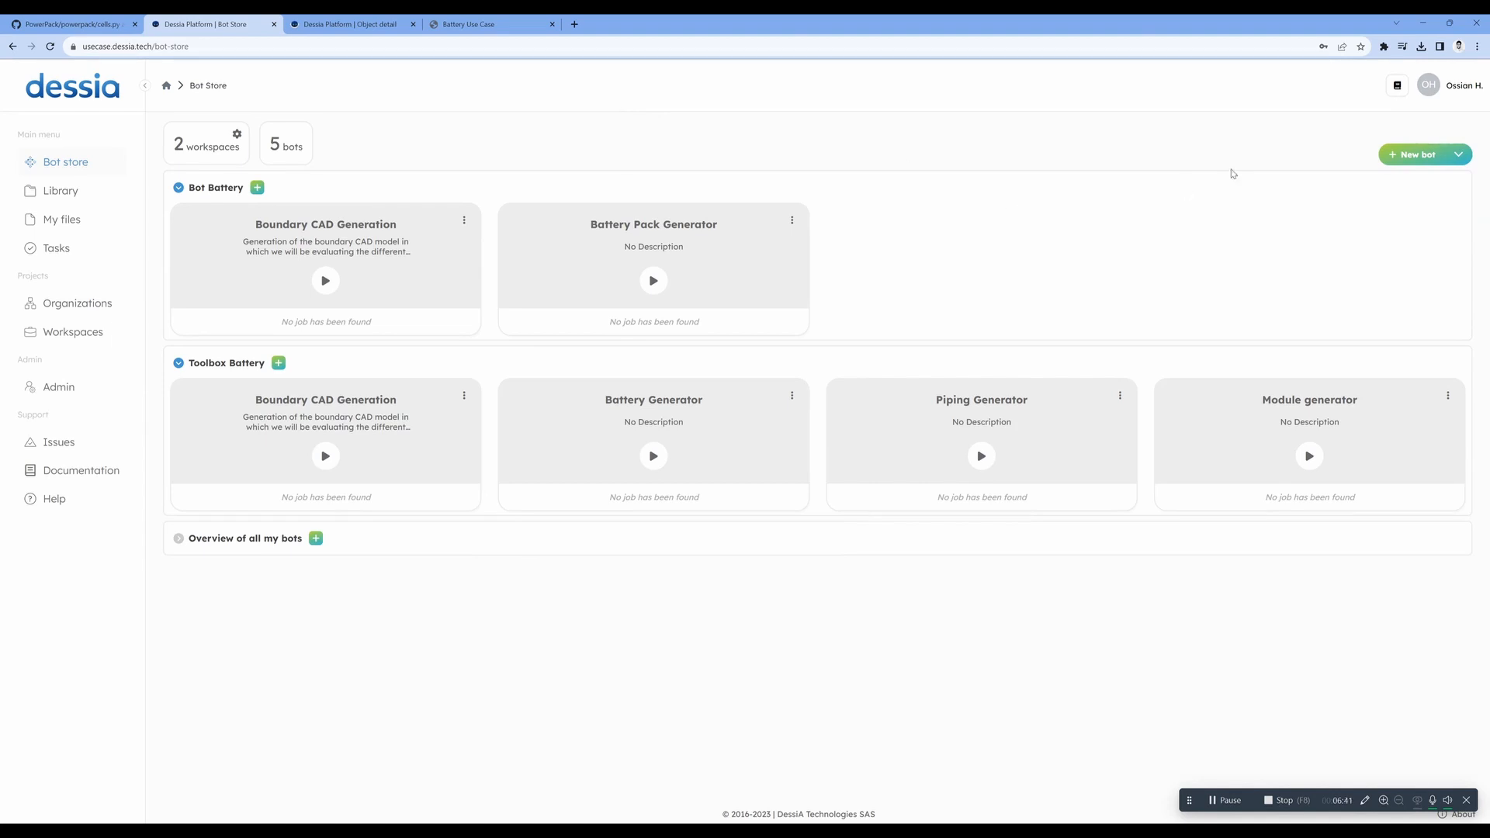
left_click(1419, 156)
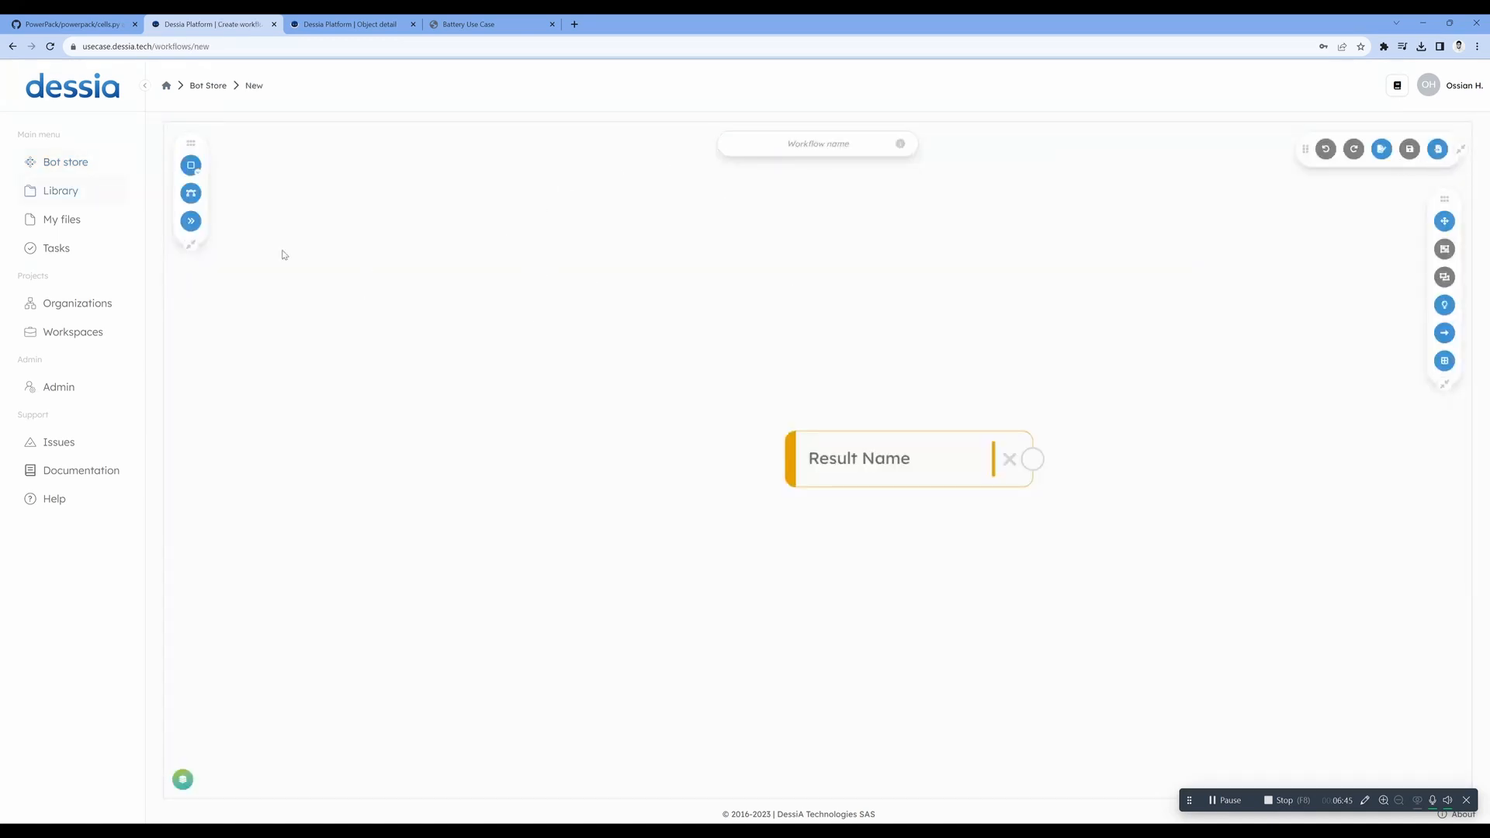
left_click(198, 166)
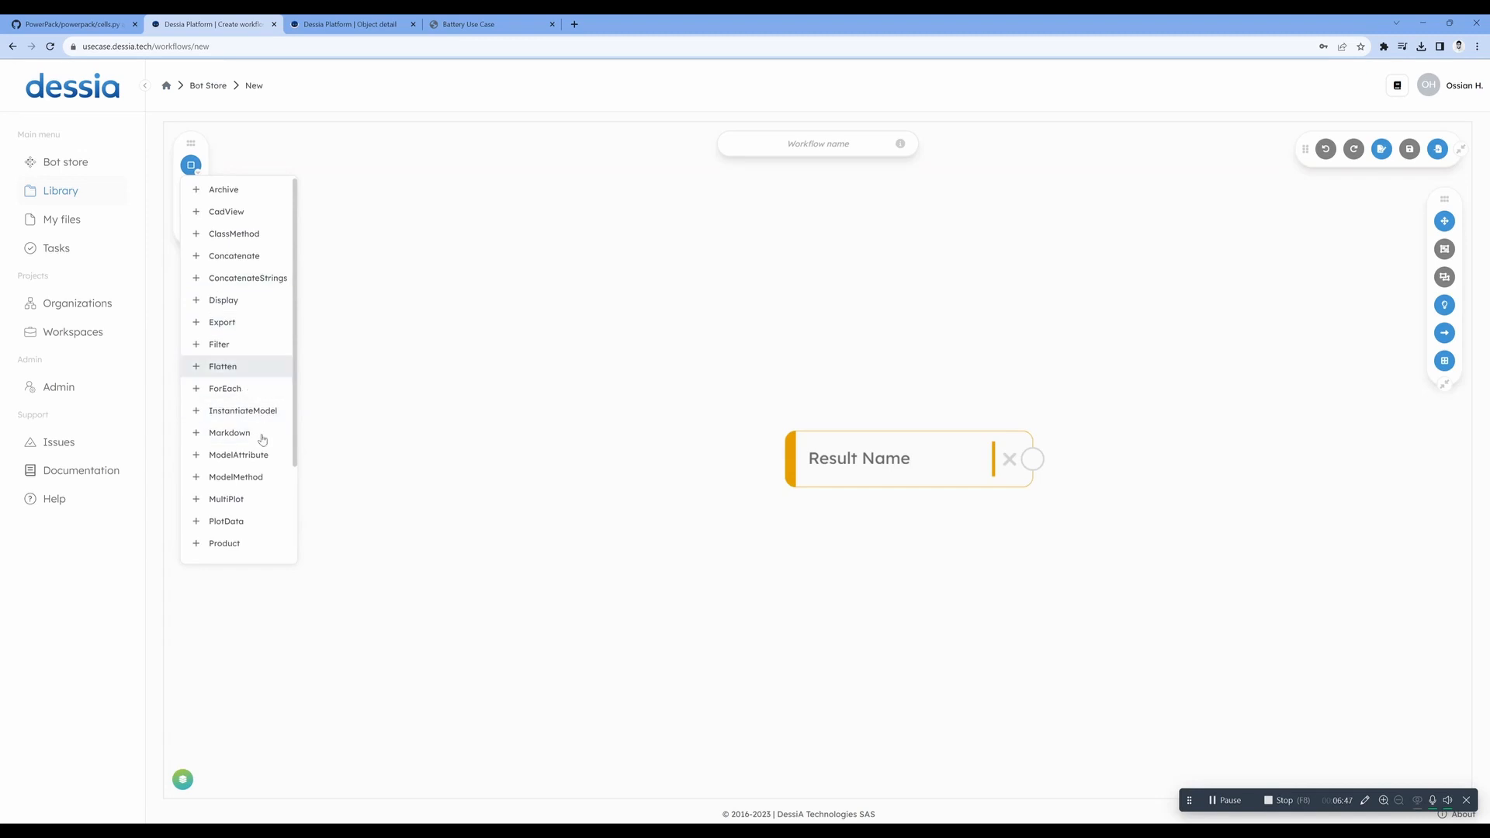
left_click(207, 85)
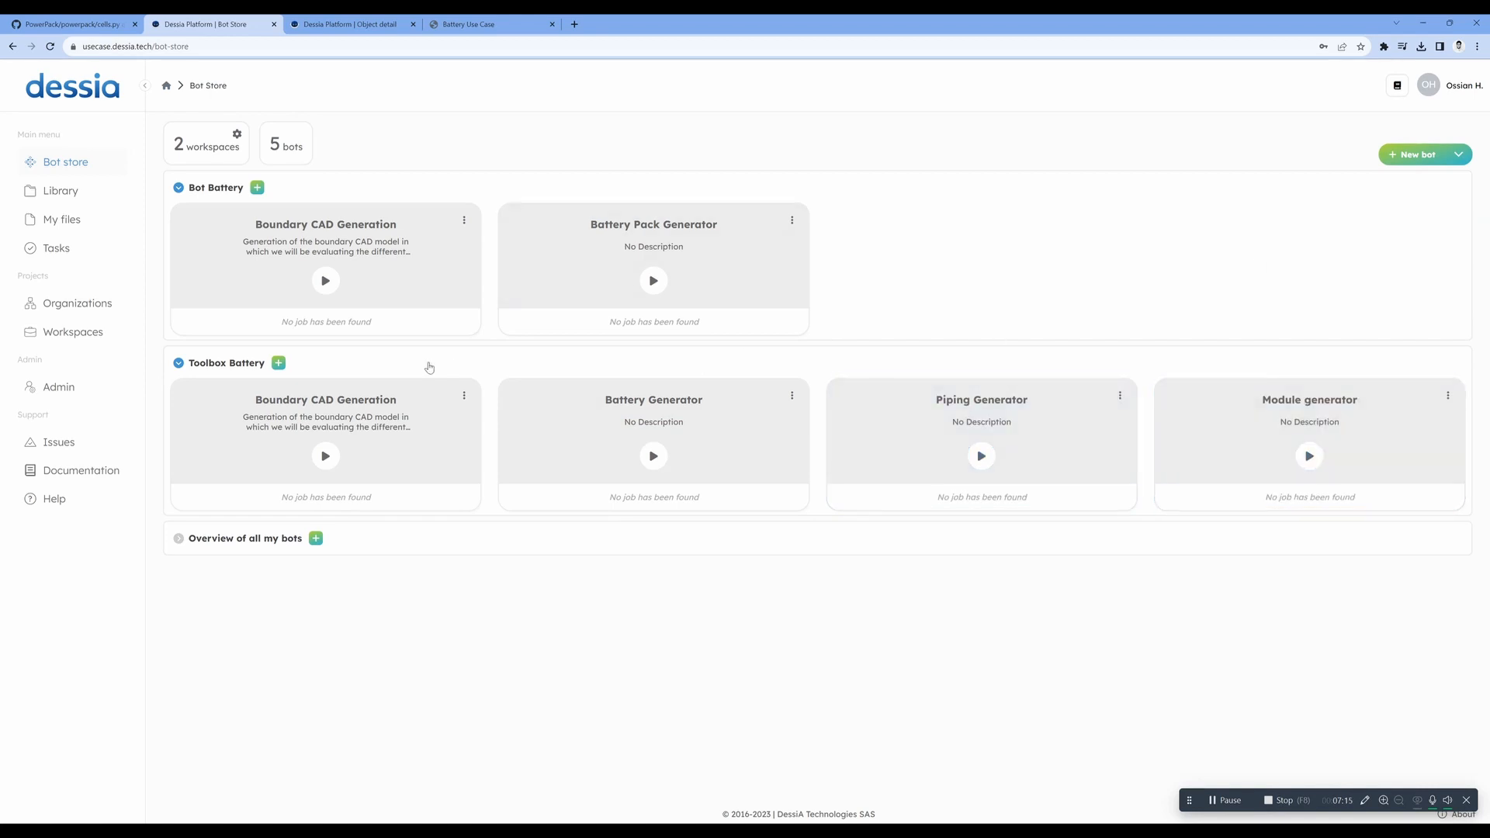
- Open the Toolbox Battery's Boundary CAD Generation bot for editing and examine its workflow, moving the Volume model block closer to union
left_click(464, 395)
left_click(520, 439)
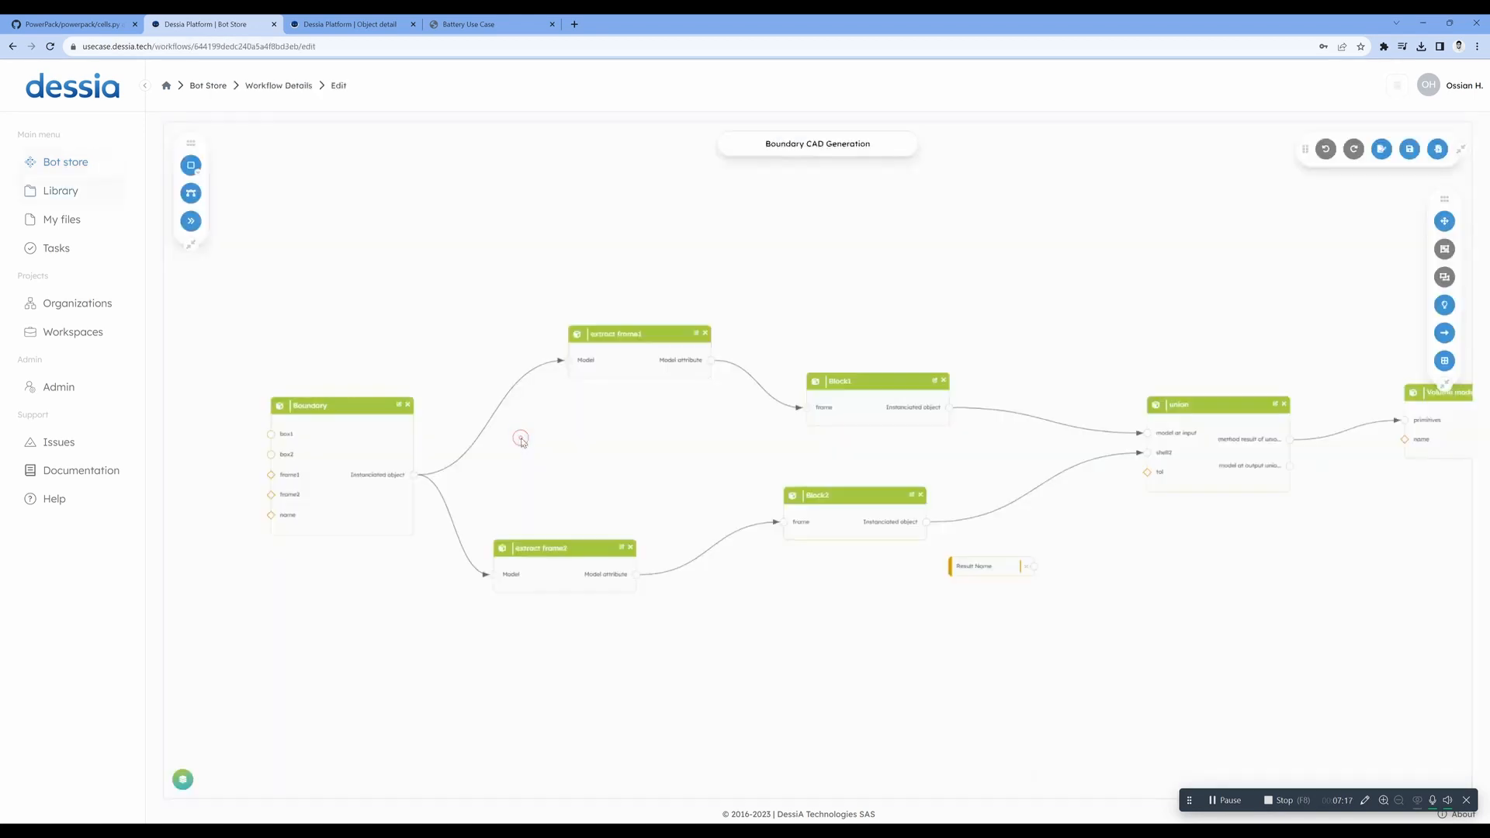
mouse_move(373, 435)
left_mouse_down()
mouse_move(391, 396)
mouse_move(381, 447)
mouse_move(385, 431)
left_mouse_up()
left_click_drag(1441, 448, 1375, 450)
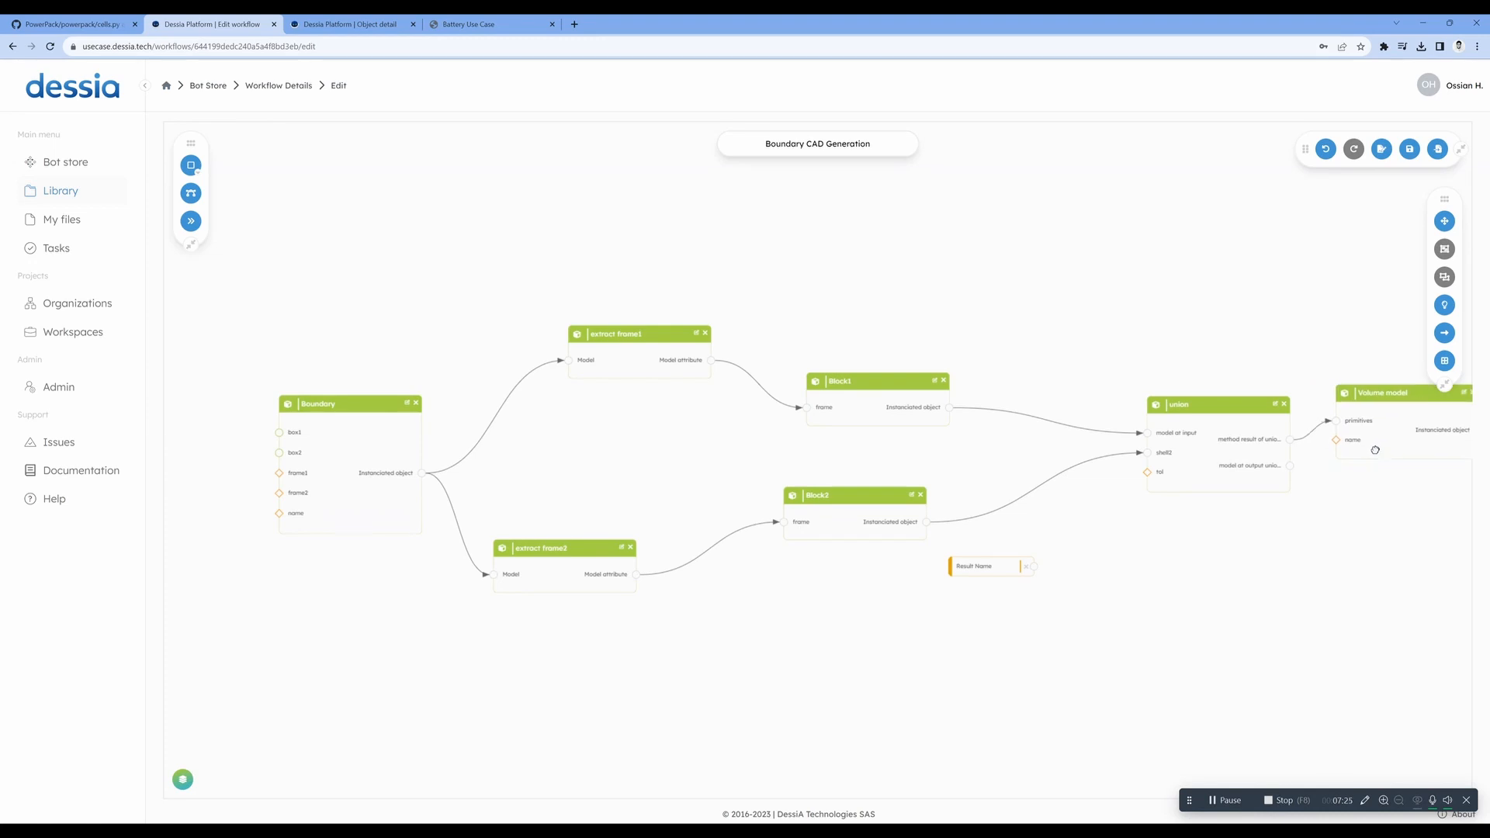
left_click_drag(354, 451, 360, 445)
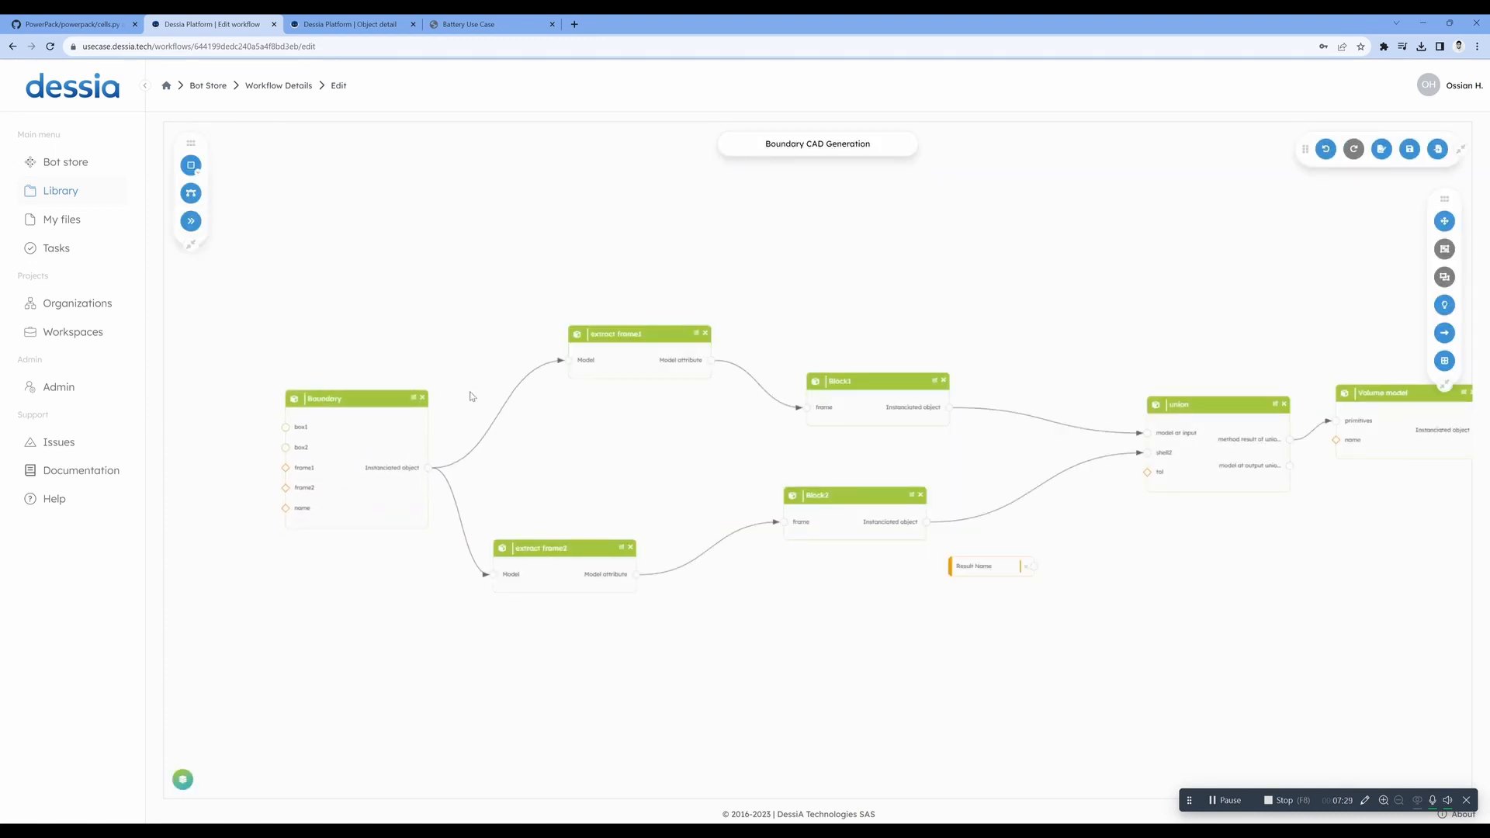
left_click_drag(368, 417, 344, 390)
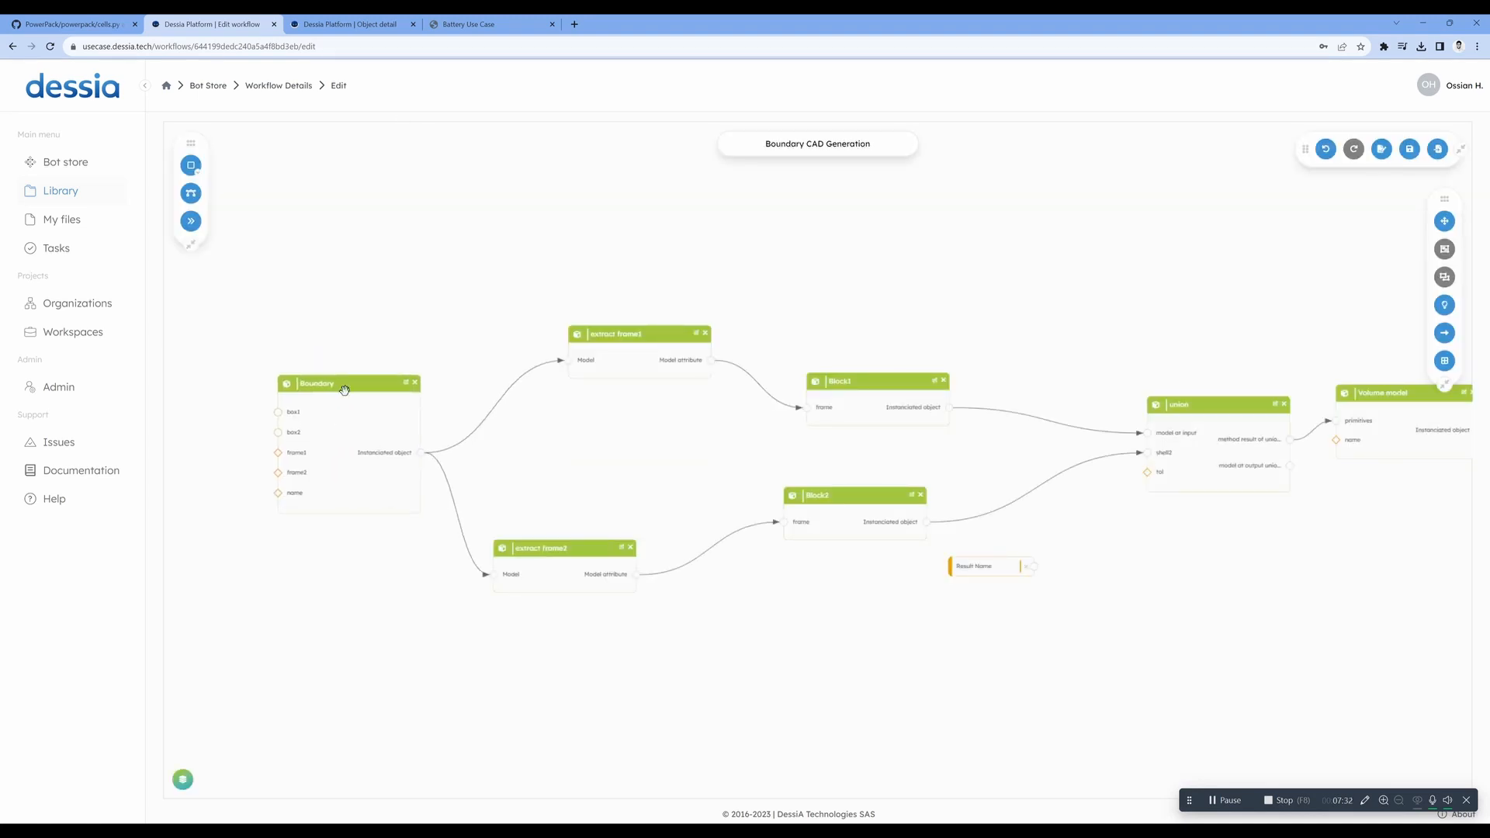
left_click(271, 85)
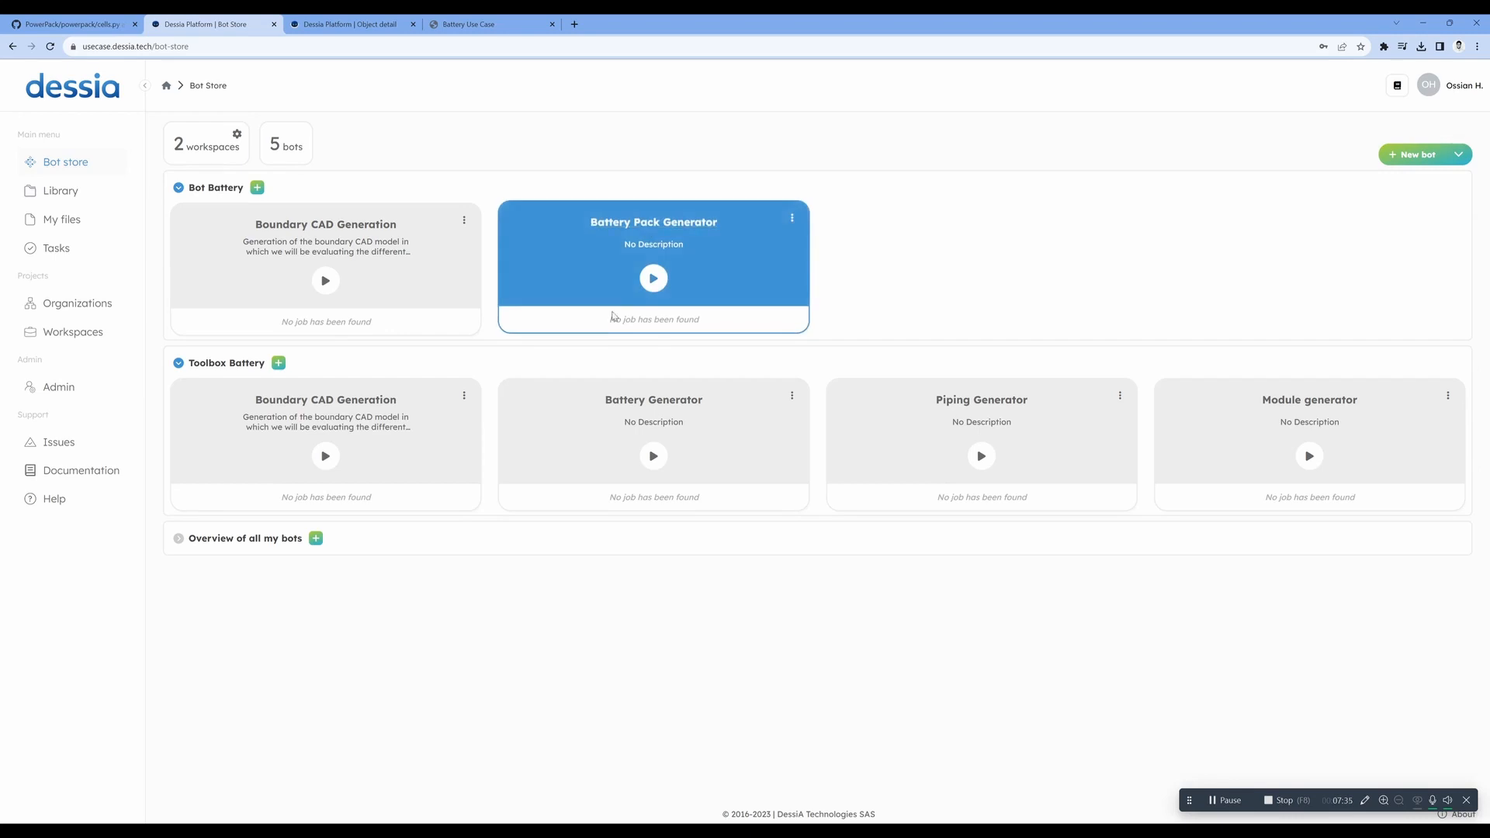
- Open the Battery Generator bot for editing and examine how its Battery Generator block feeds the generate block
left_click(791, 394)
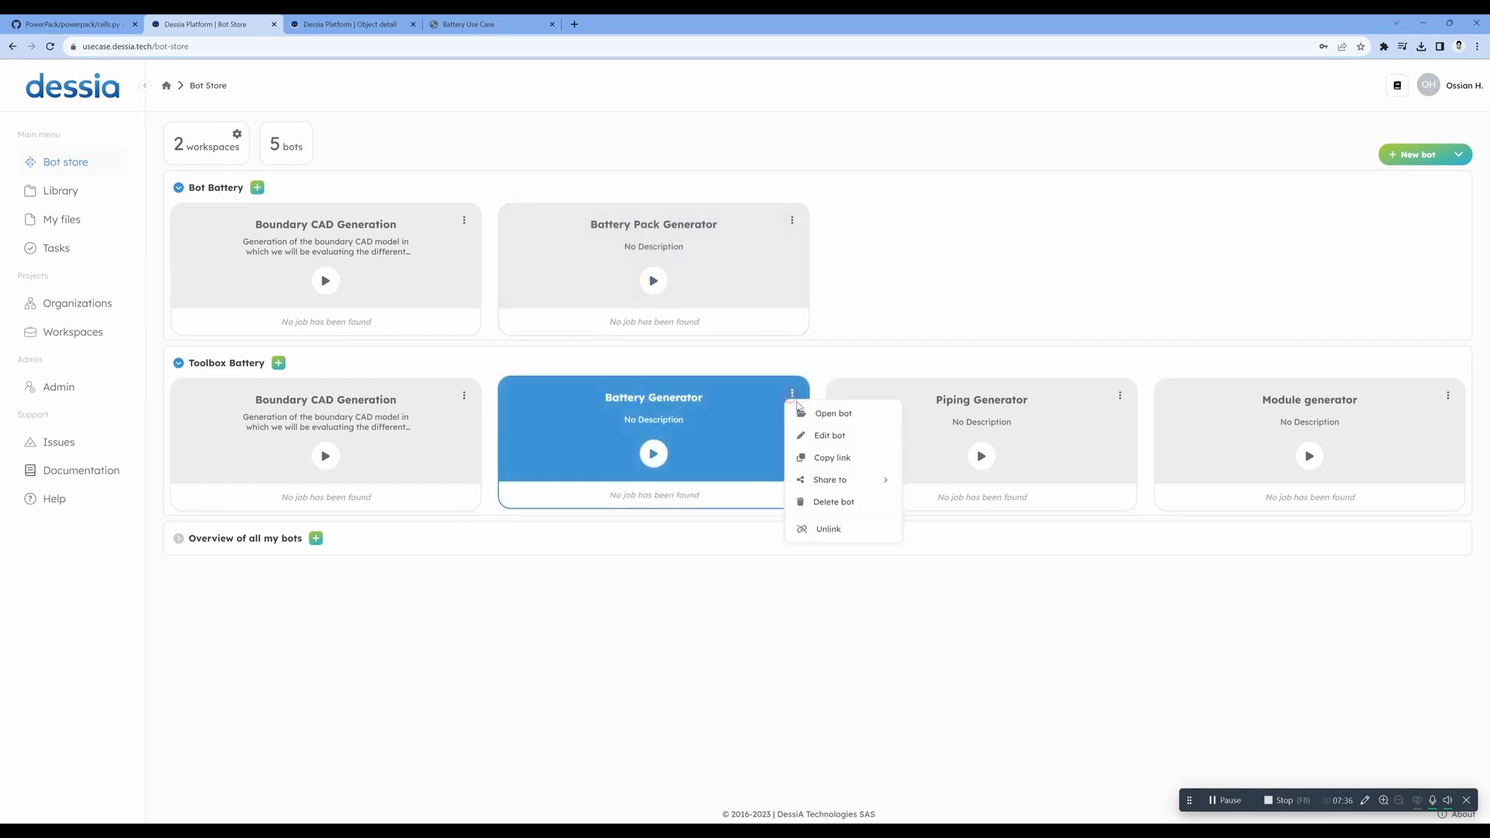
left_click(827, 435)
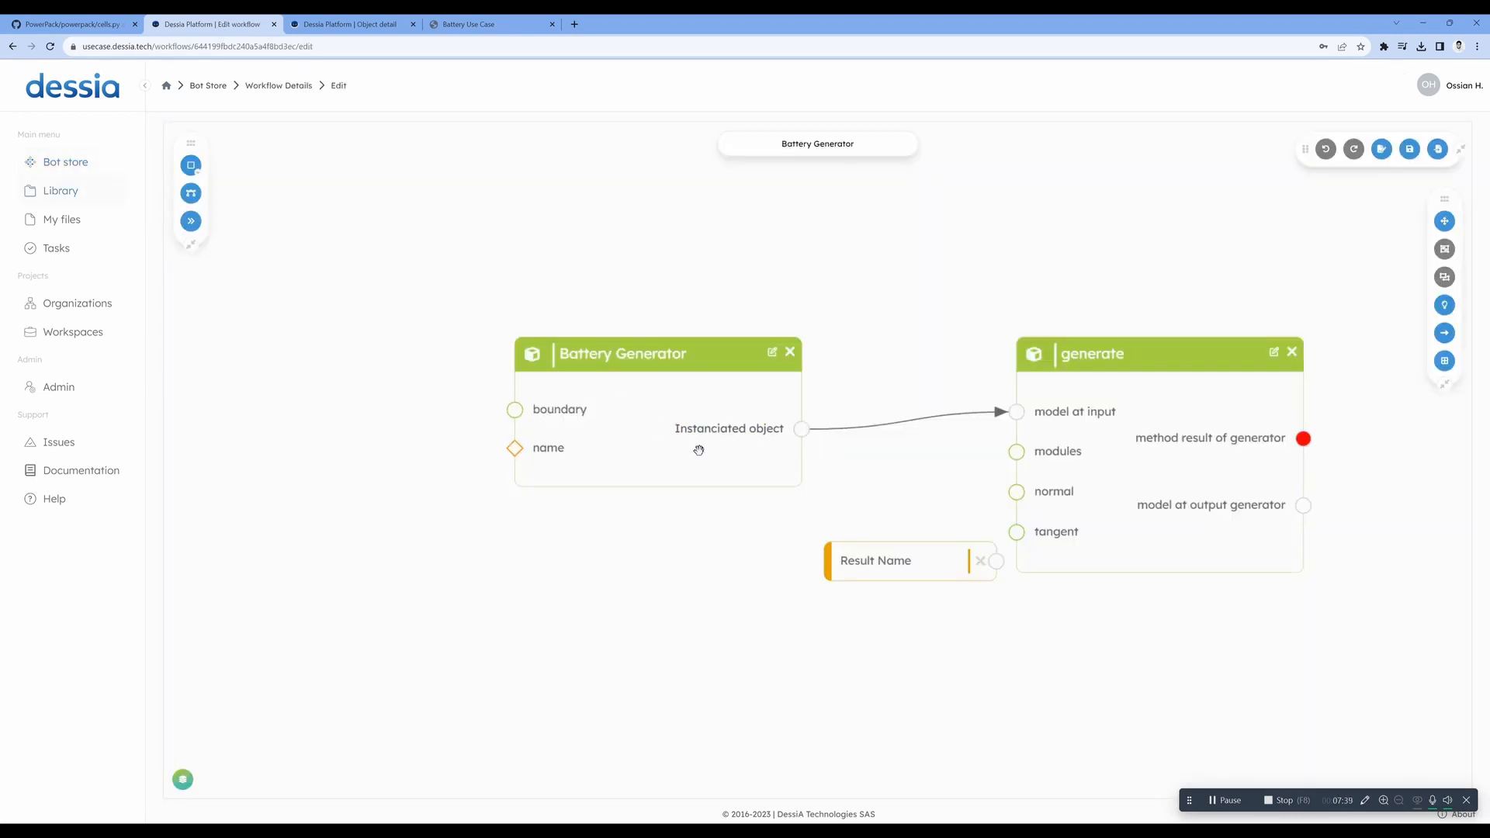
left_click_drag(1101, 458, 1082, 427)
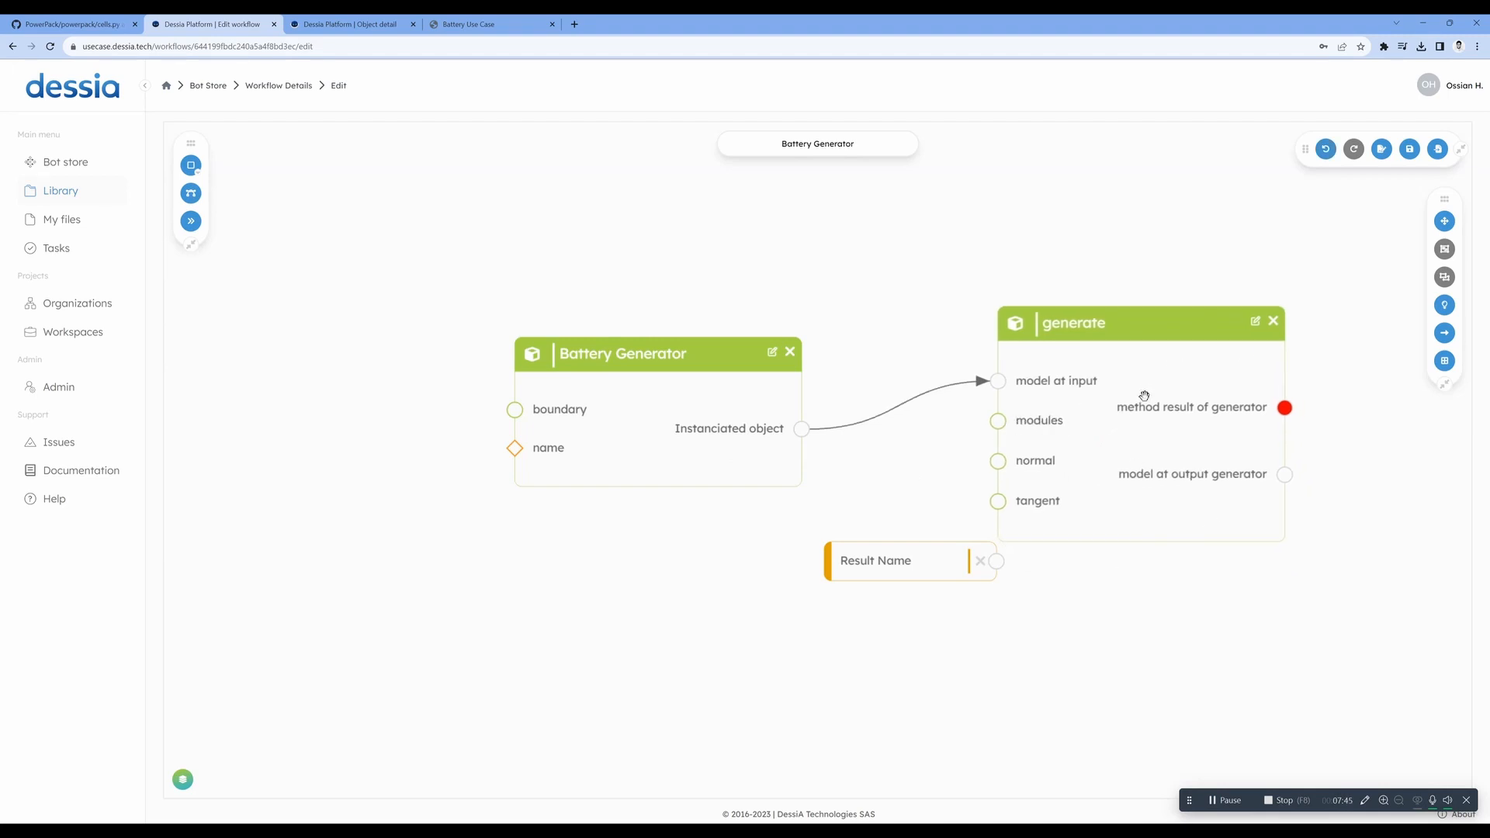
left_click(287, 87)
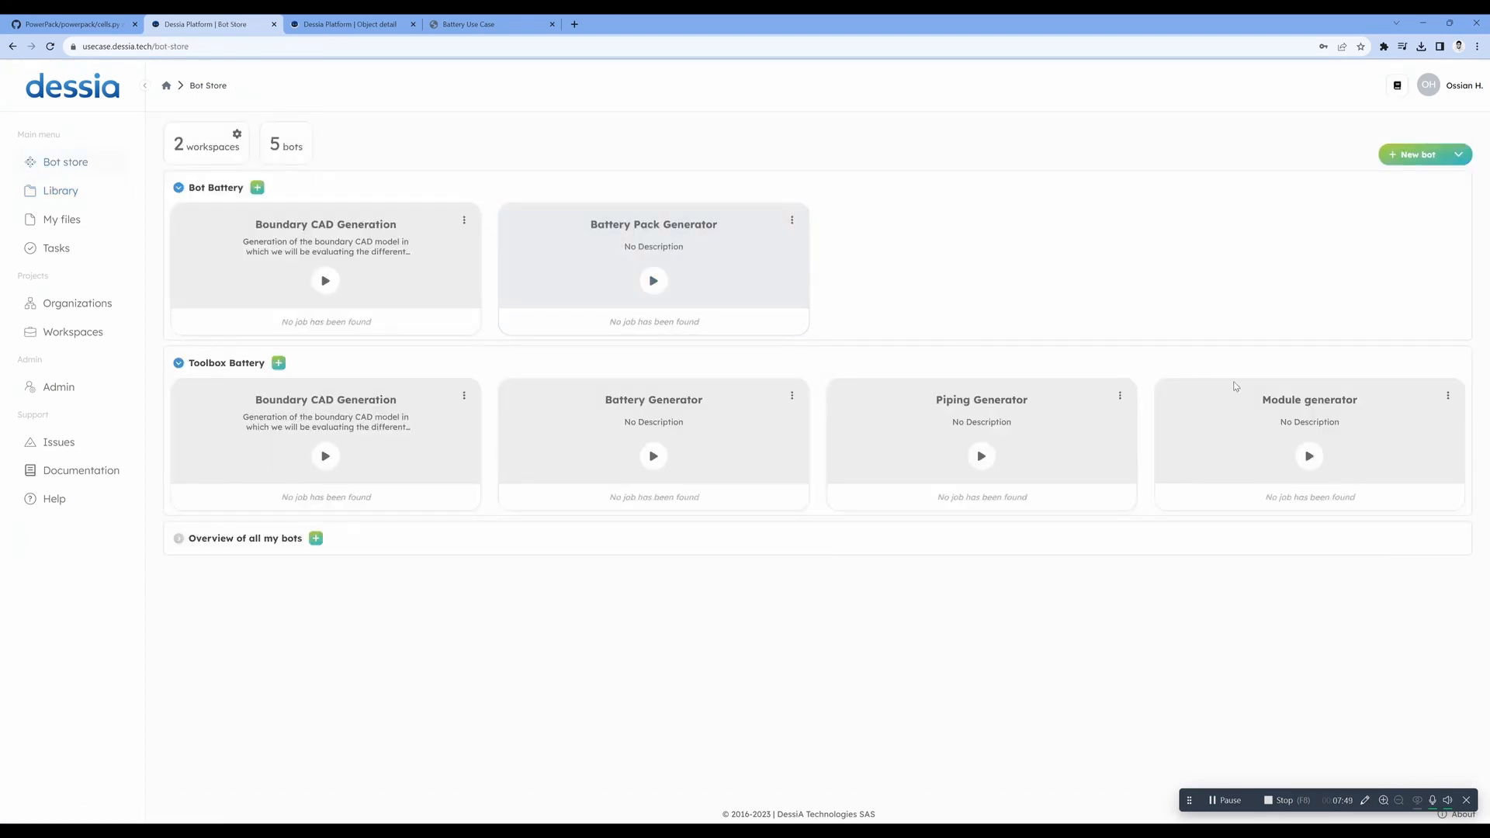
- Open the Module generator bot for editing and examine its workflow, moving the generate block closer to the Module Generator and Cell blocks
left_click(1447, 396)
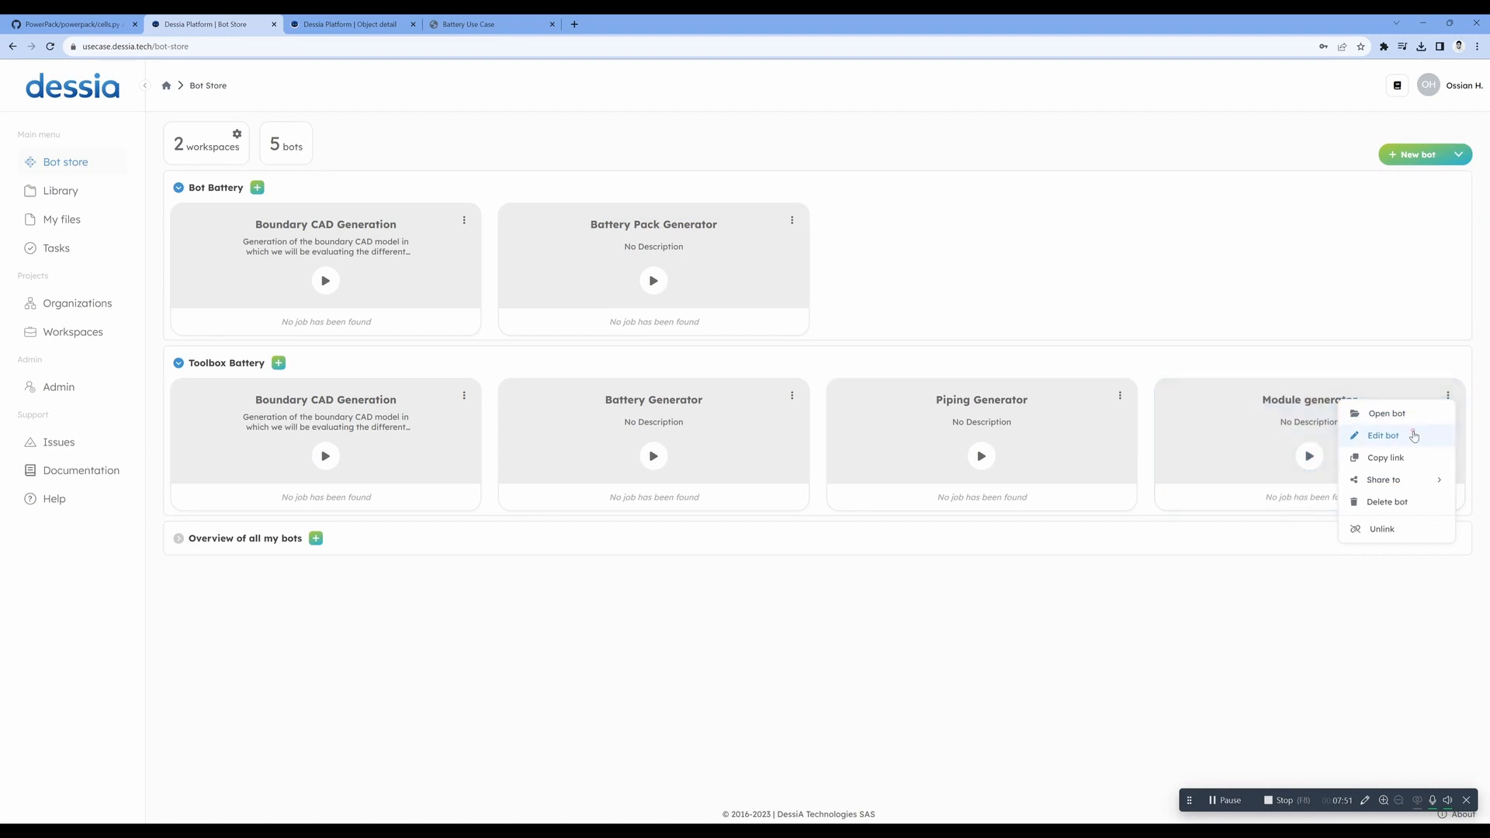
left_click(1389, 433)
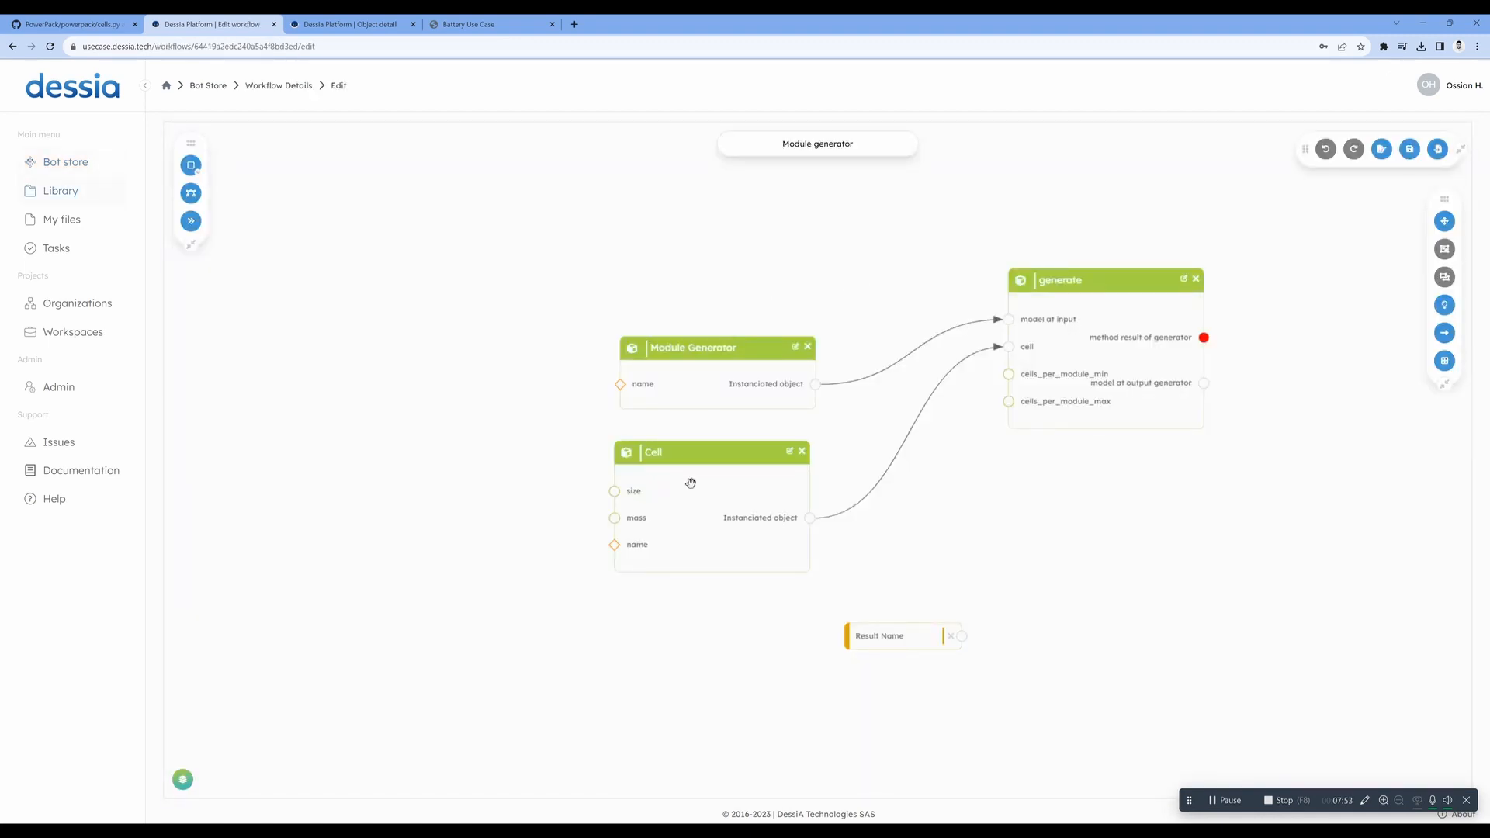
mouse_move(696, 487)
left_mouse_down()
mouse_move(681, 515)
mouse_move(707, 508)
left_mouse_up()
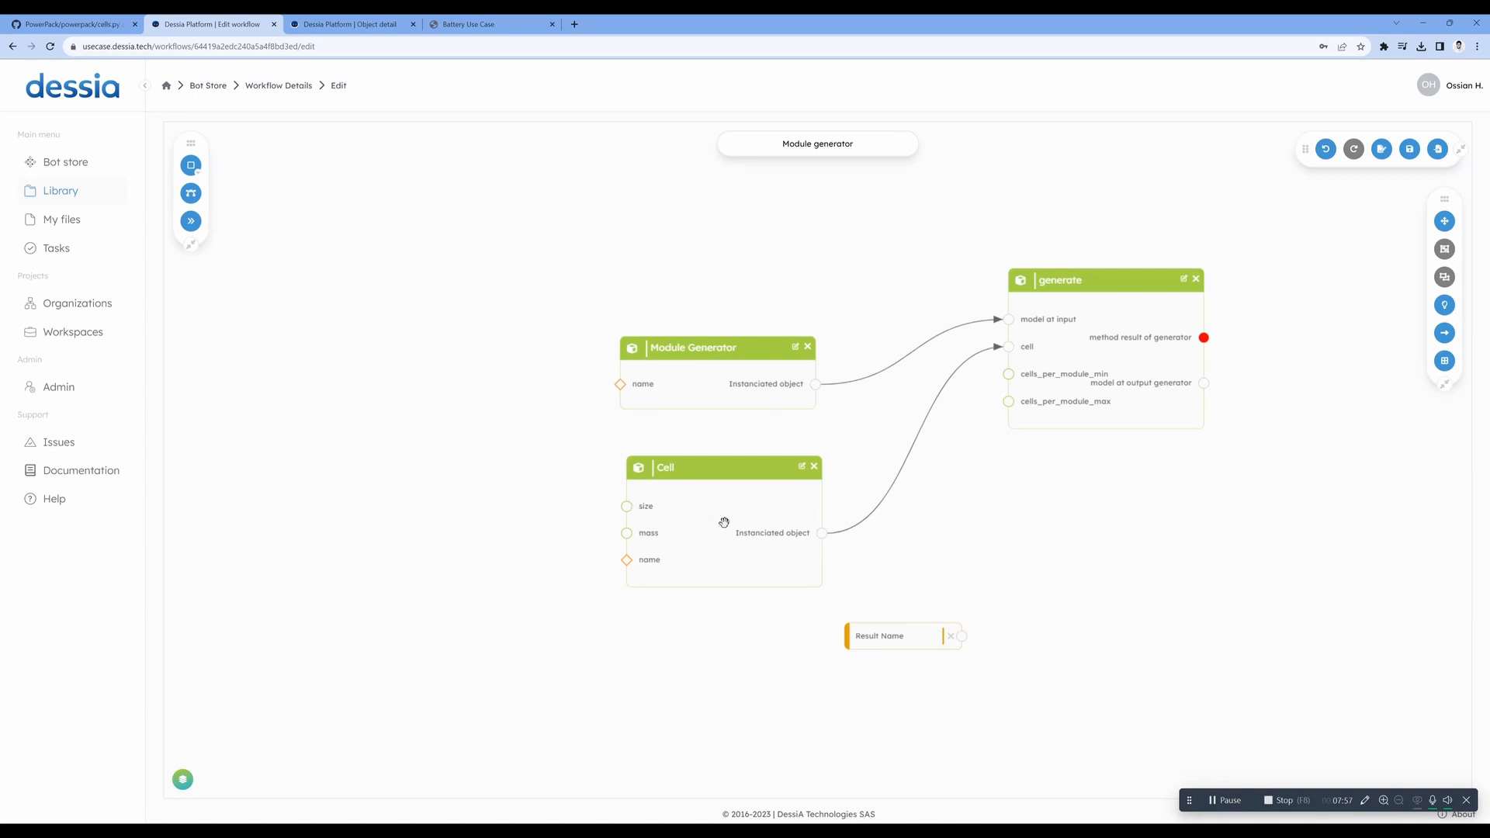
left_click_drag(1097, 376, 988, 432)
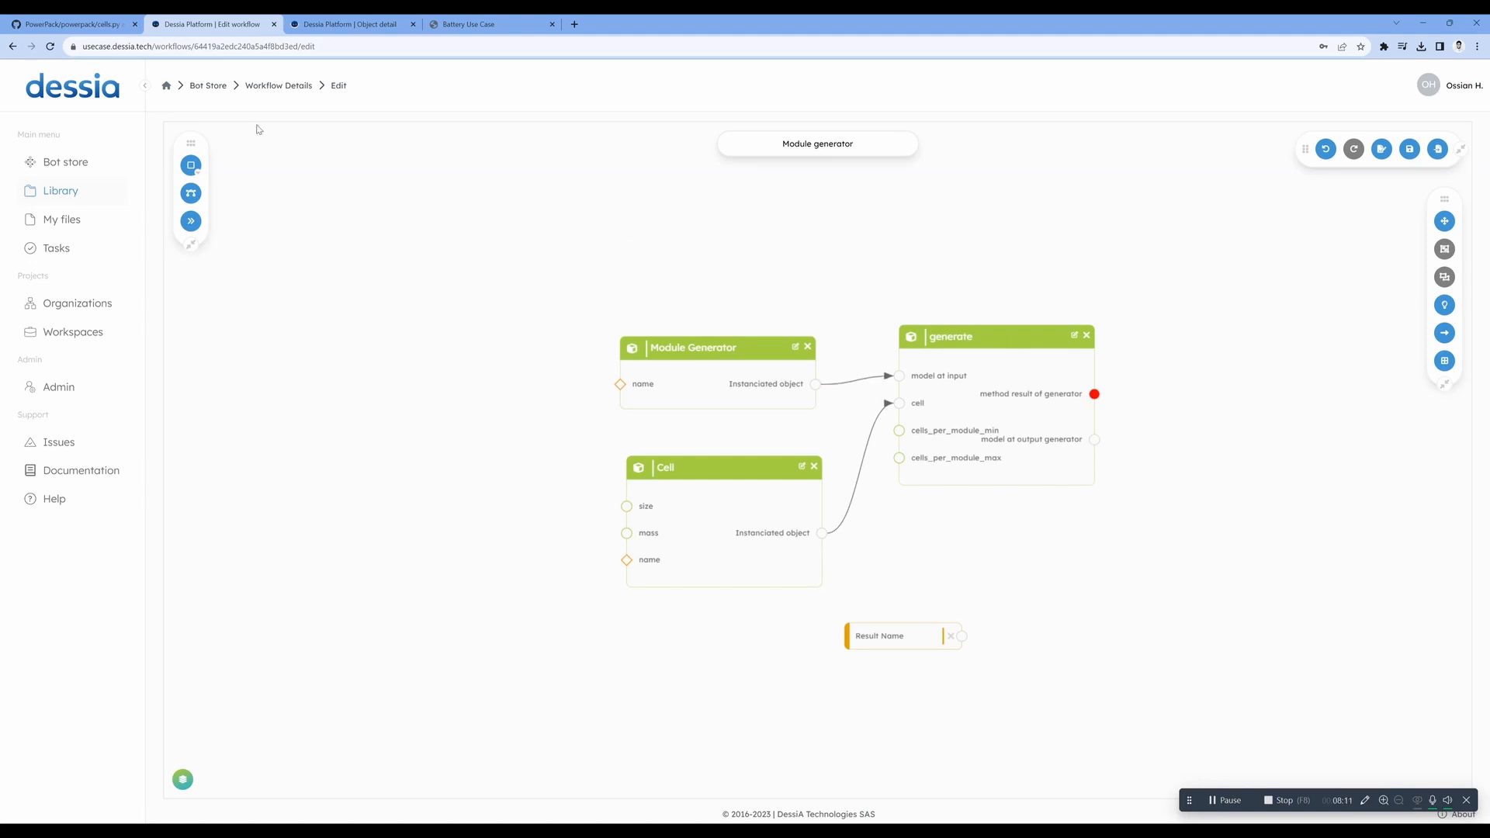
left_click(254, 87)
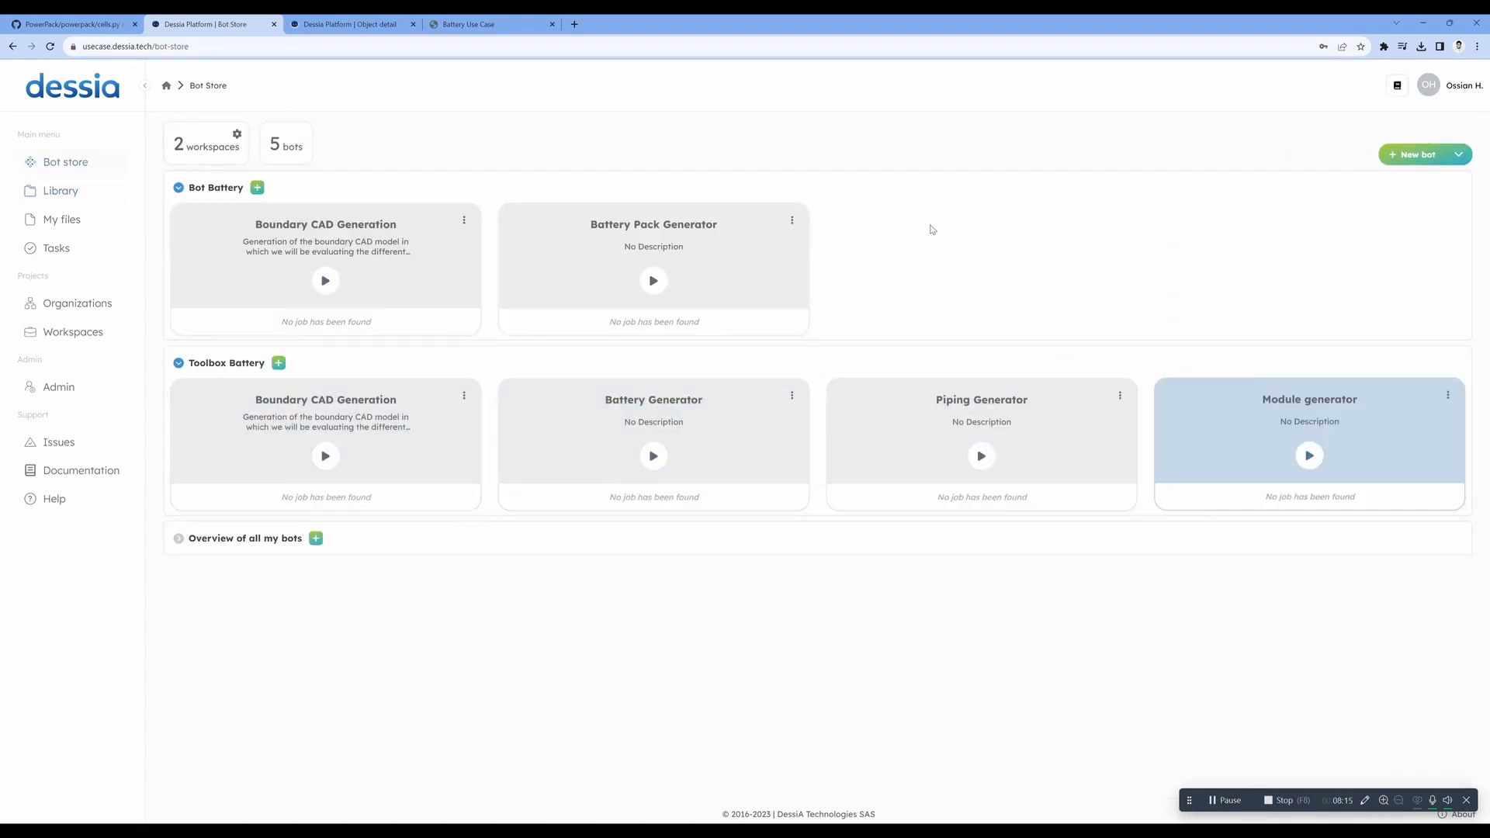
- Open the Battery Pack Generator bot for editing and move the Genere CAD block closer to the Module generator block
left_click(792, 220)
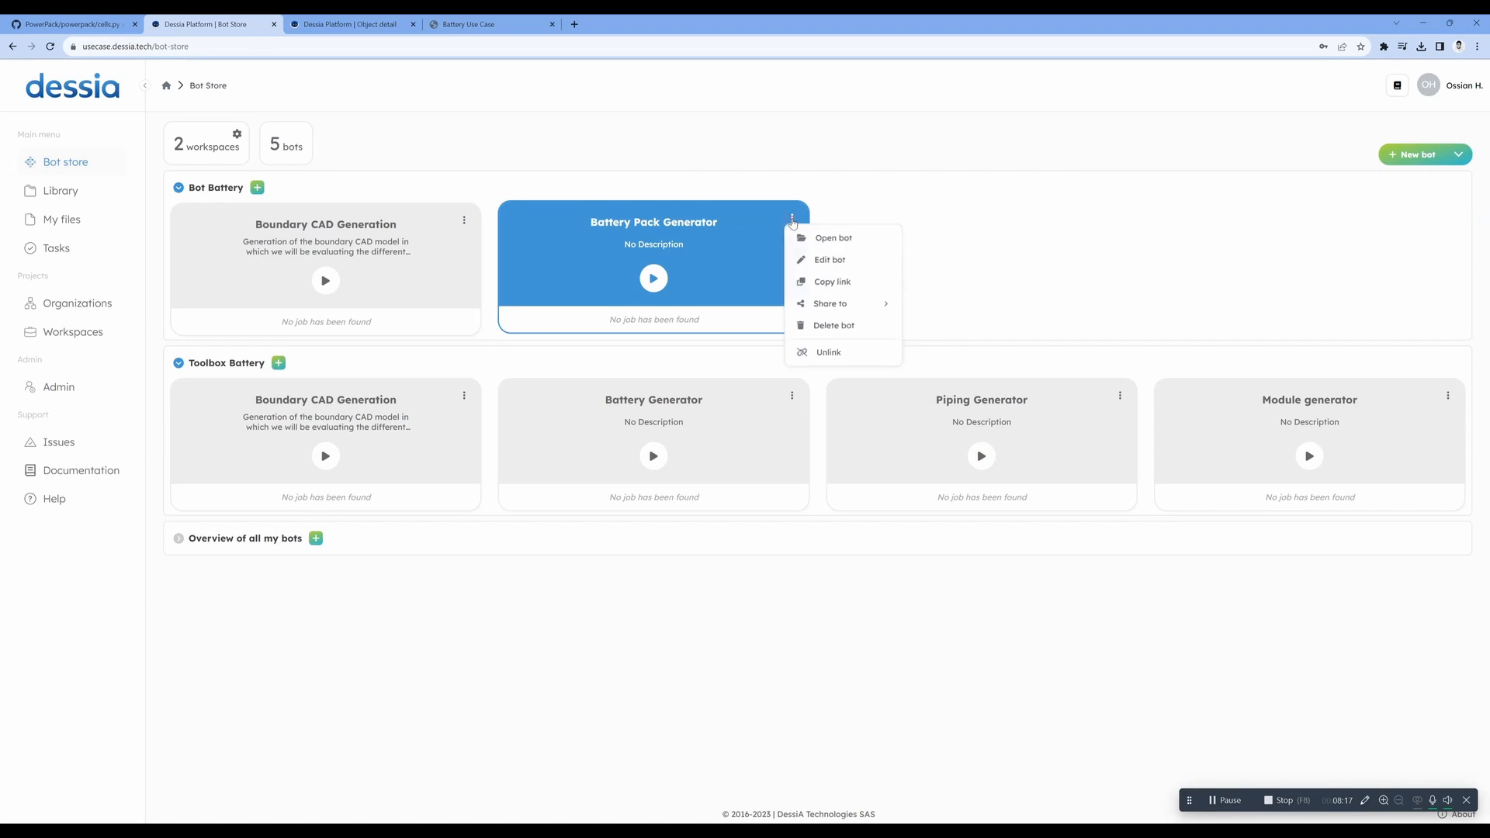
left_click(813, 261)
scroll(565, 325, "down", 2)
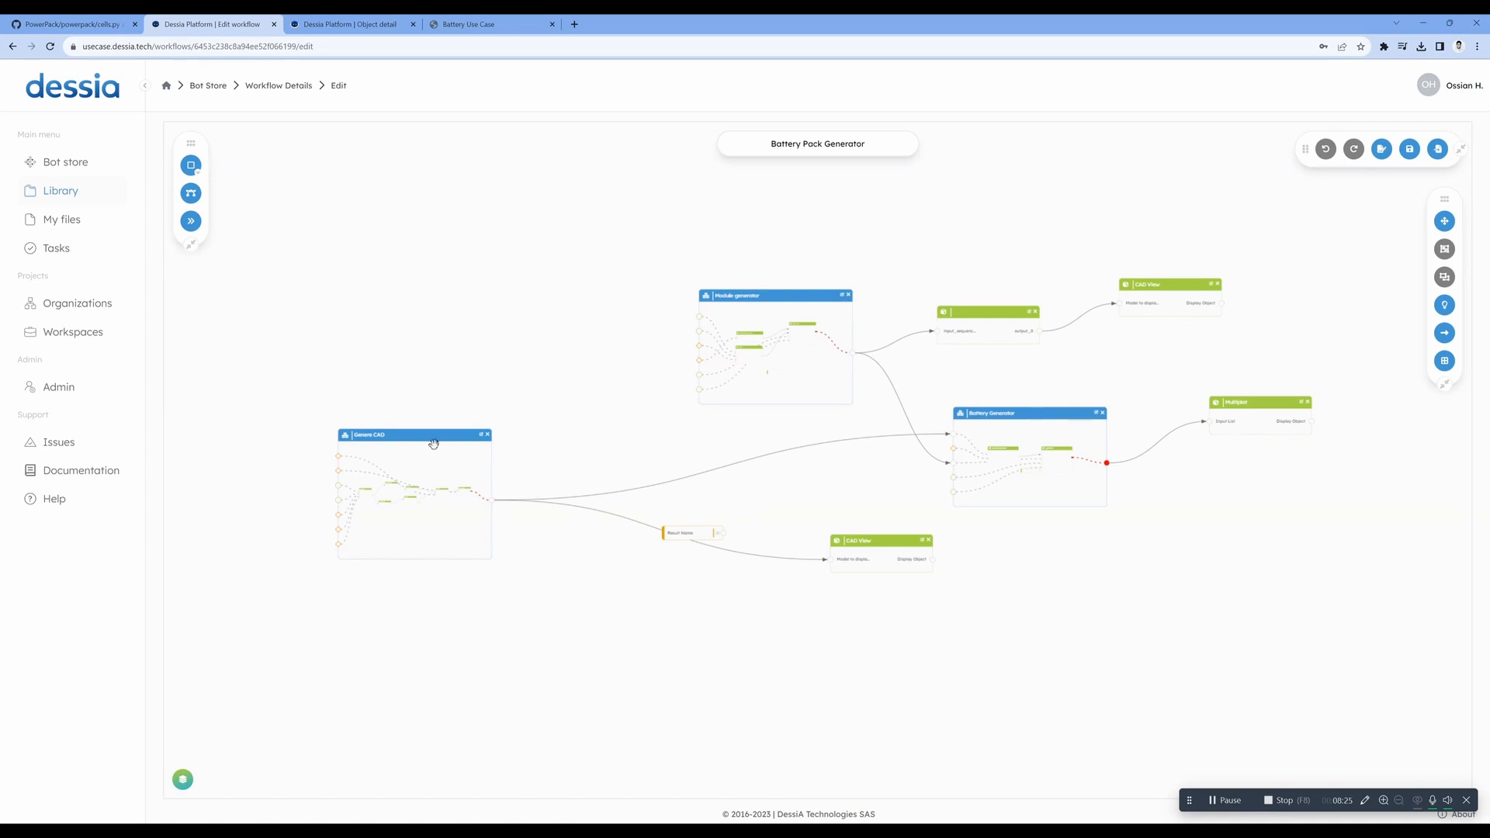
left_click_drag(435, 457, 585, 397)
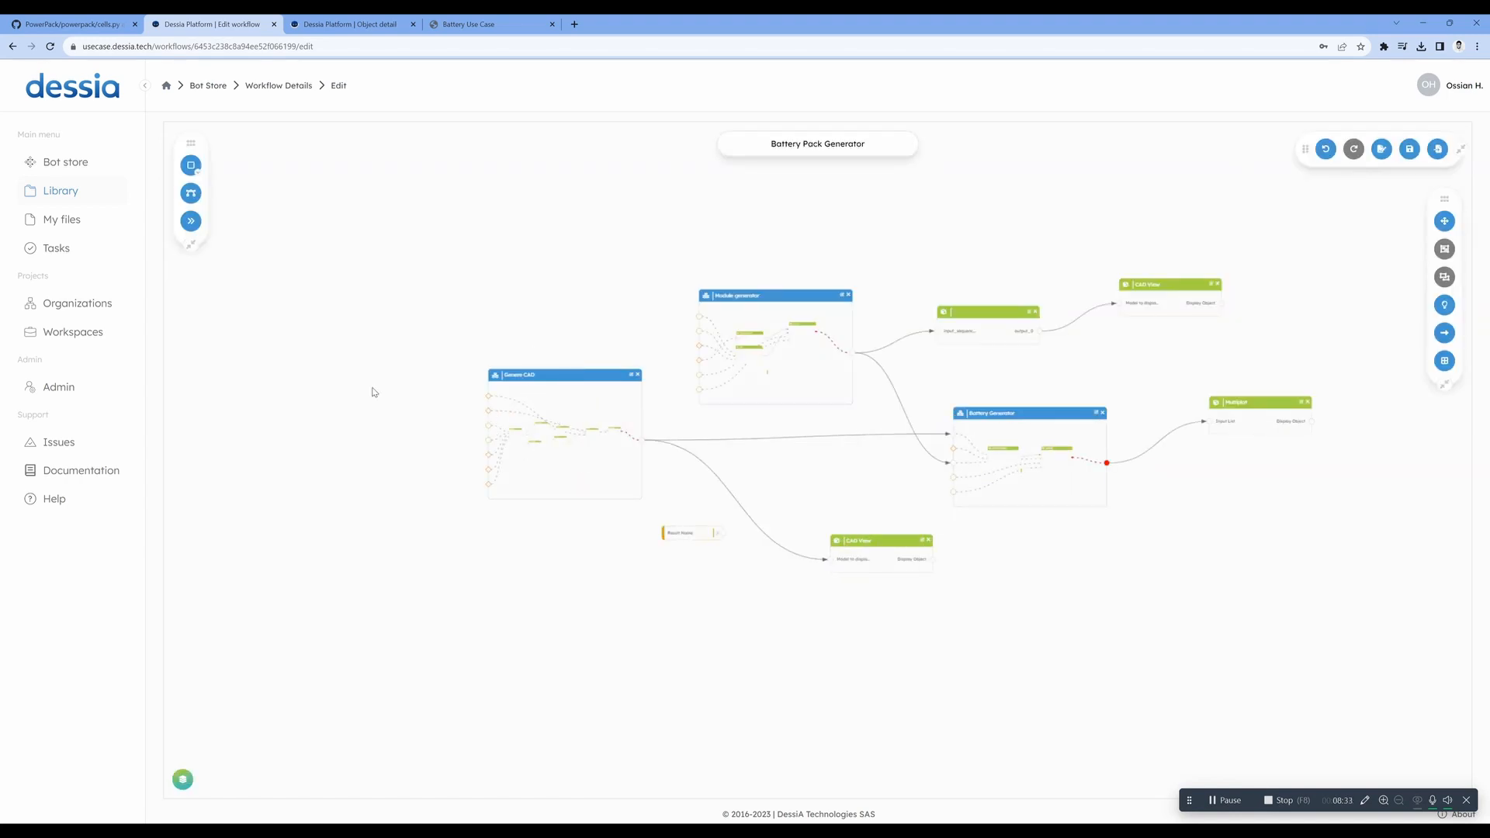
- Examine the nested workflow inside the Genere CAD block, from Boundary through union to the volume model
scroll(554, 427, "up", 10)
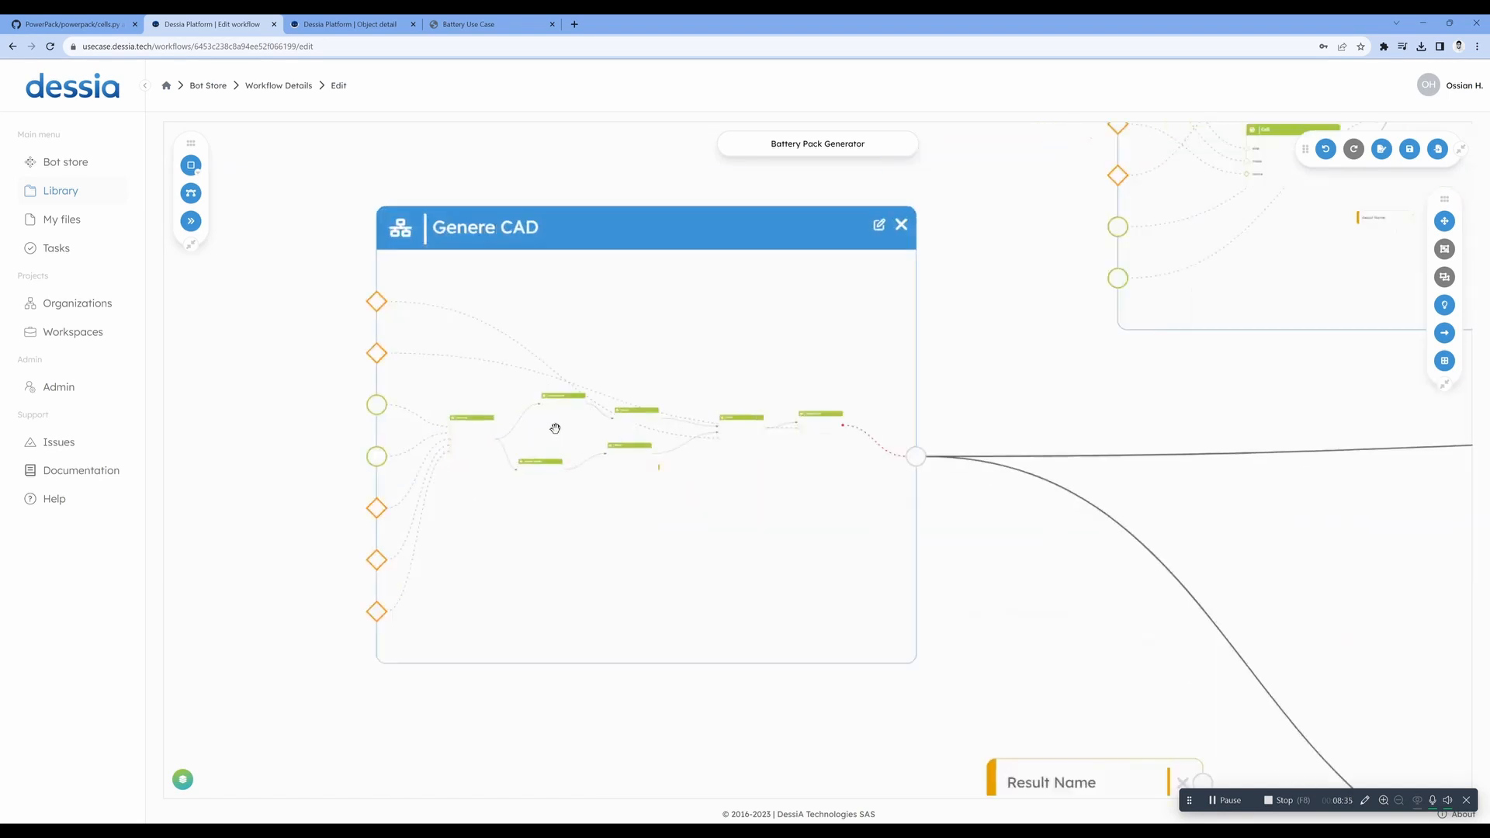
scroll(554, 427, "up", 5)
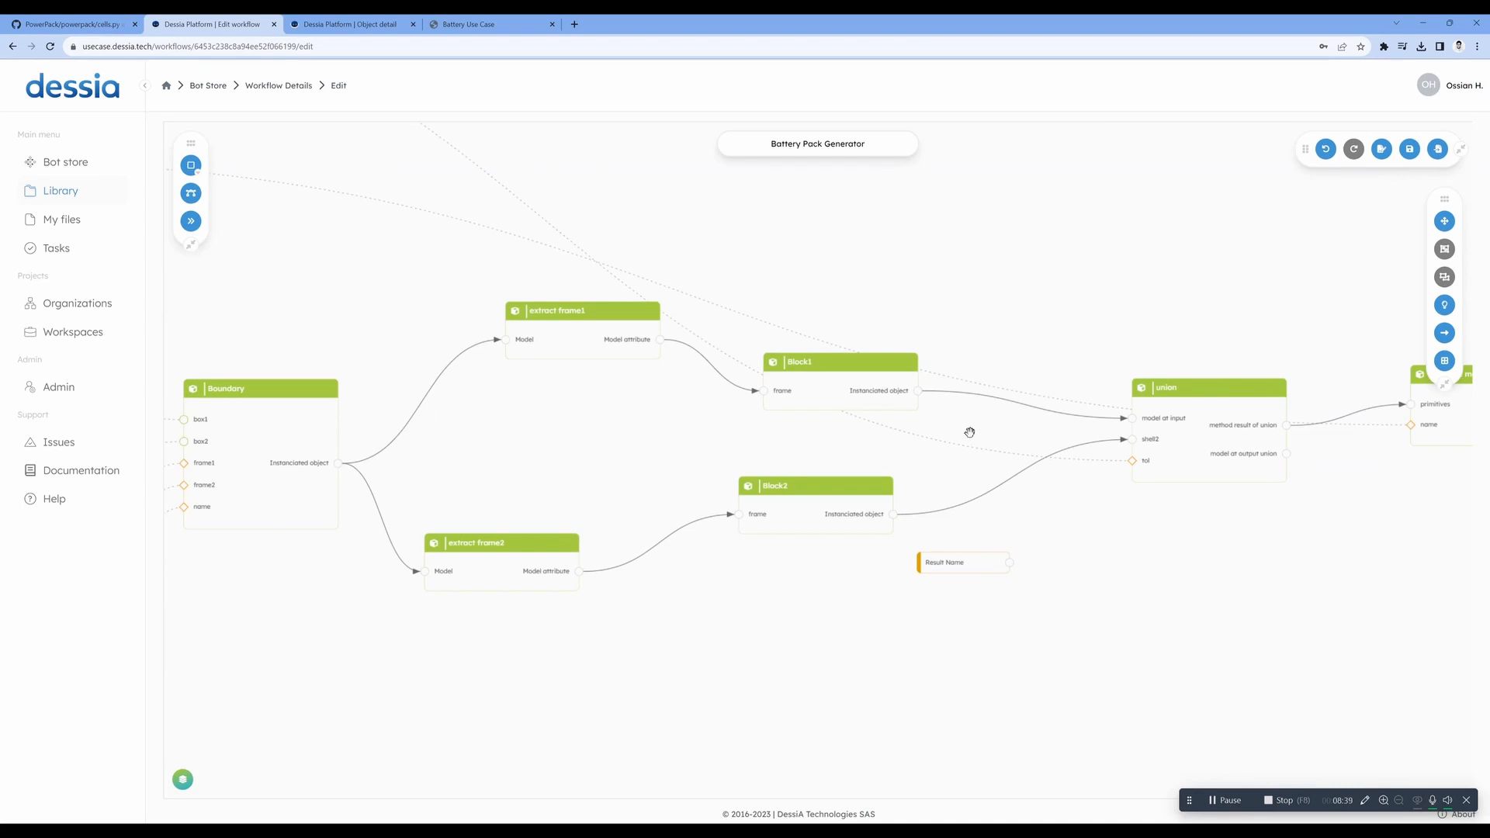
scroll(582, 411, "down", 8)
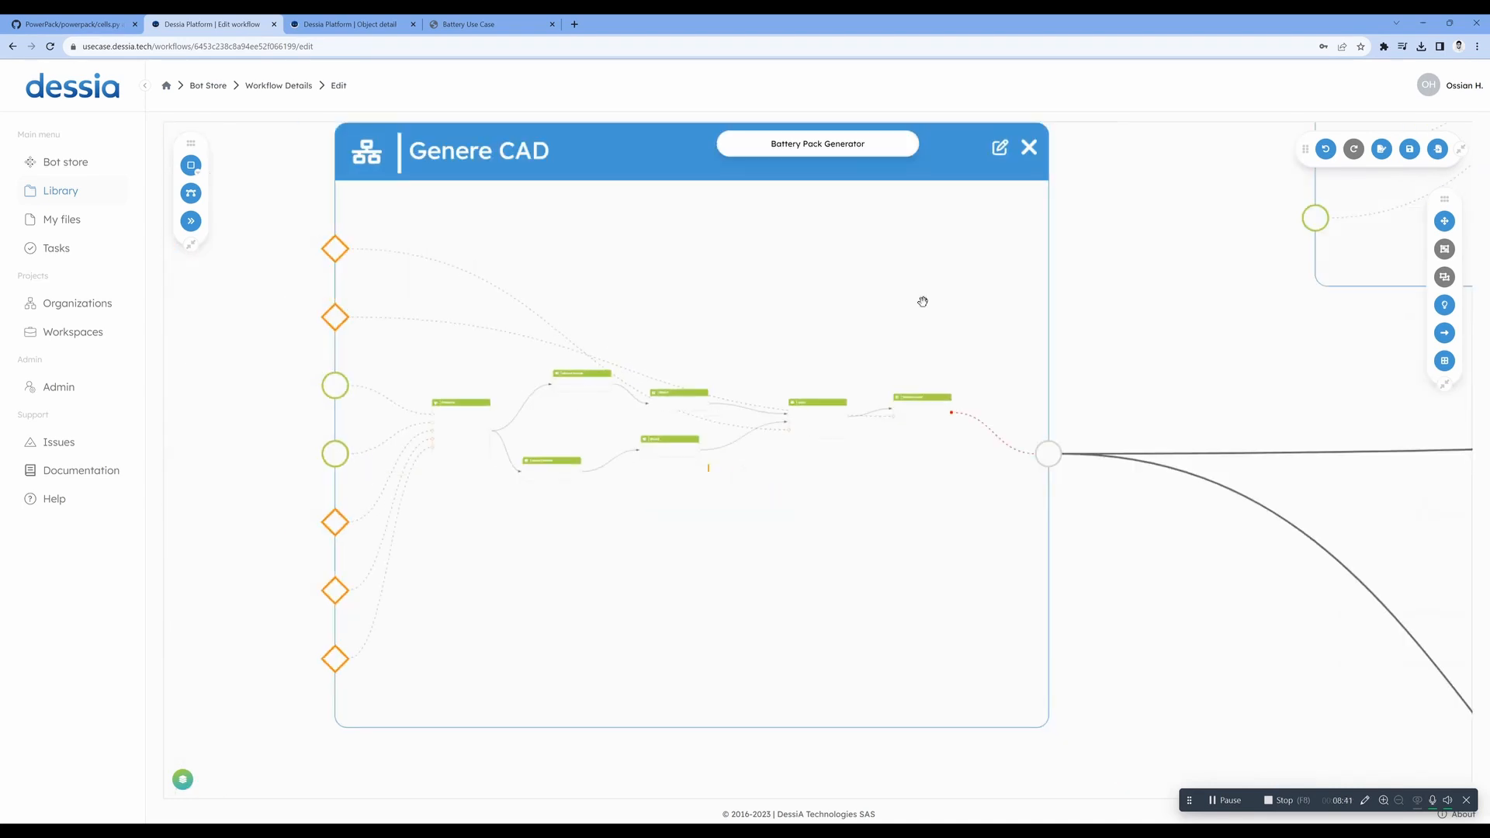
scroll(745, 387, "down", 3)
scroll(745, 388, "down", 4)
- Examine the nested workflow inside the Module generator block, including its Cell and generate blocks
left_click_drag(1050, 426, 709, 556)
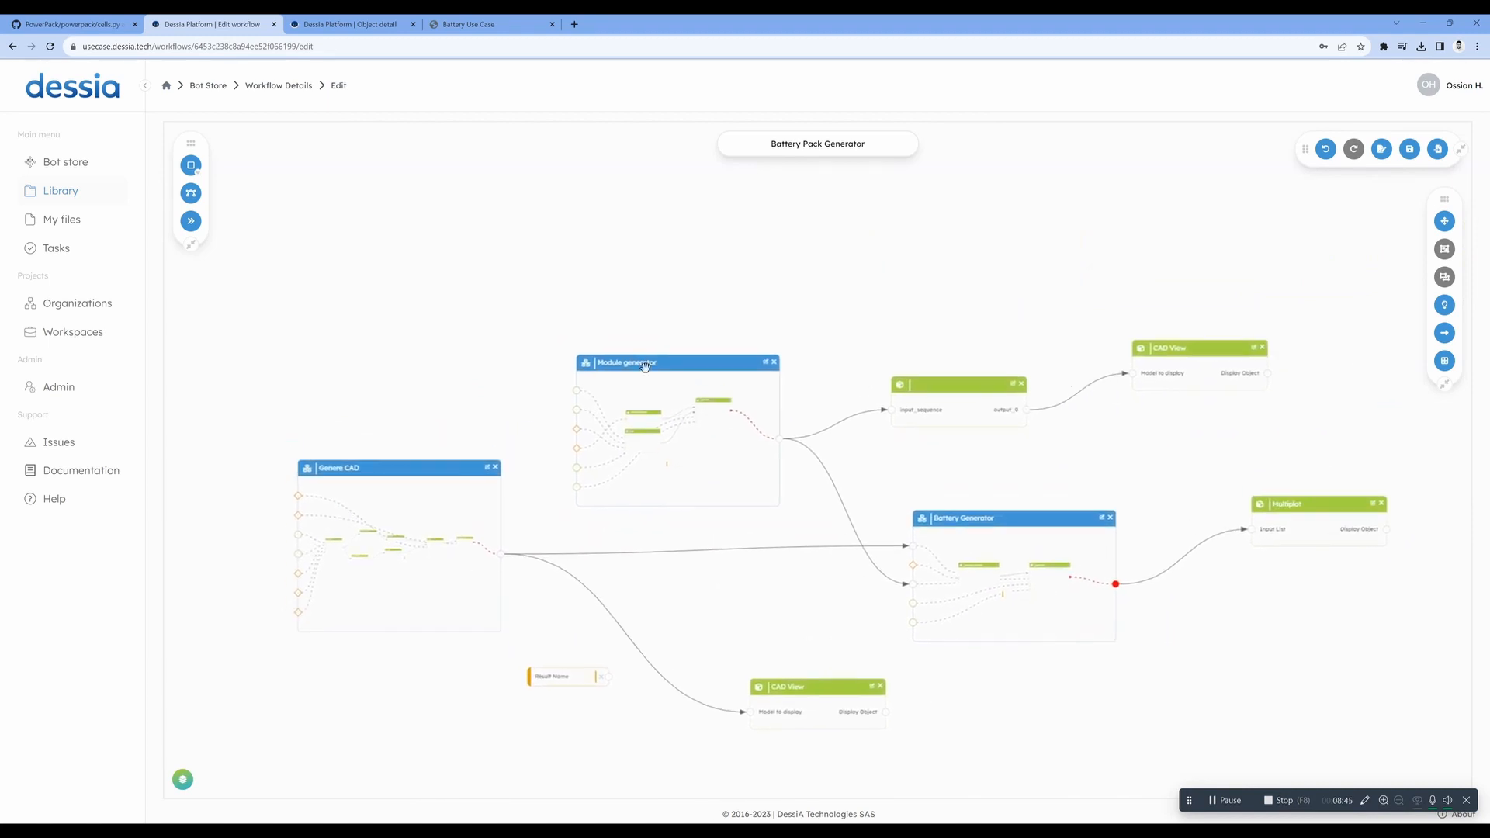
scroll(618, 390, "up", 10)
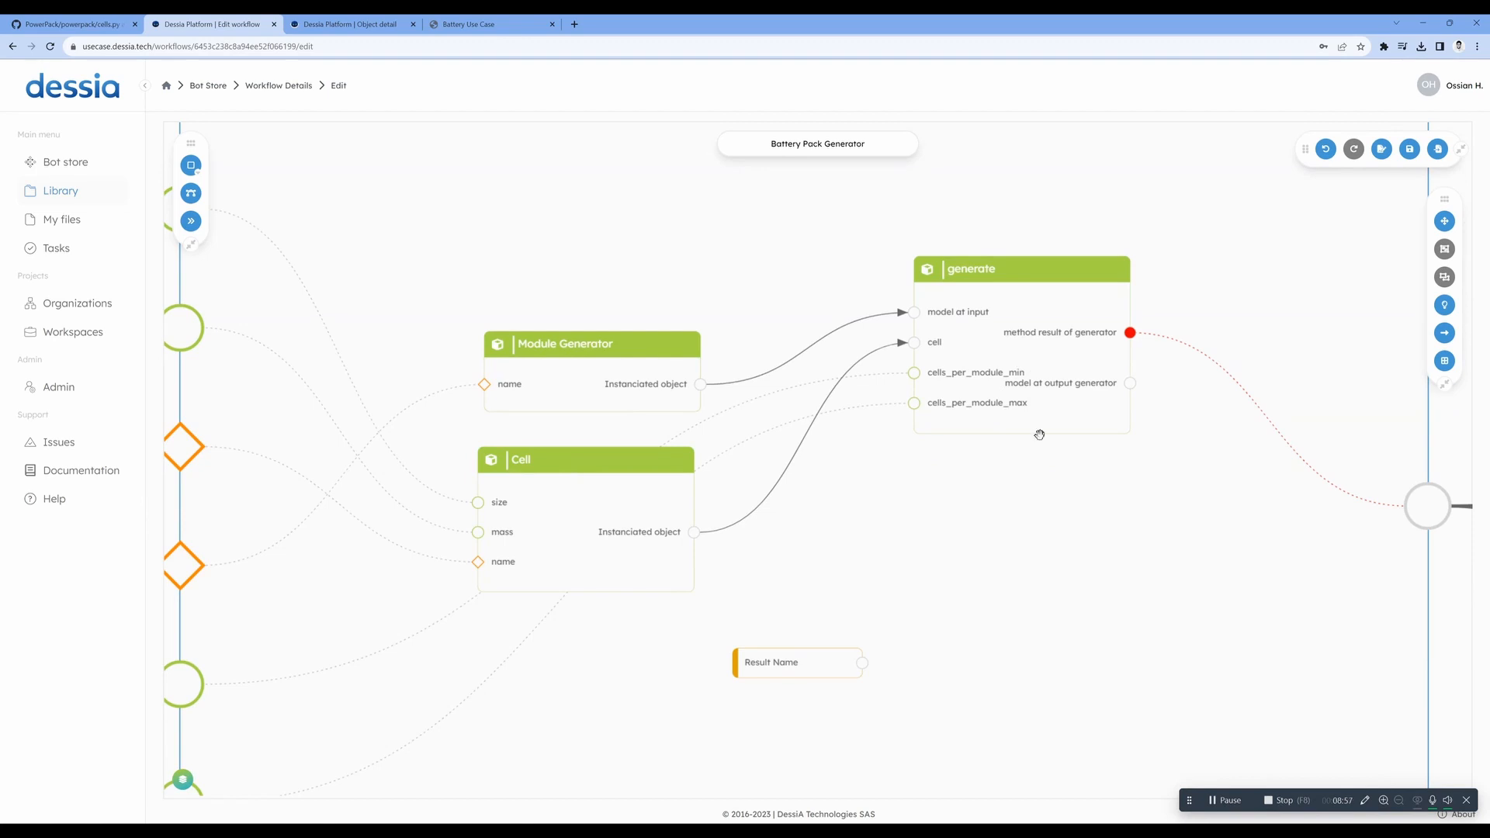
scroll(1023, 459, "down", 7)
scroll(1071, 539, "down", 4)
- Examine the nested workflow inside the Battery Generator block, including the inputs and result of its generate block
left_click_drag(1182, 617, 532, 439)
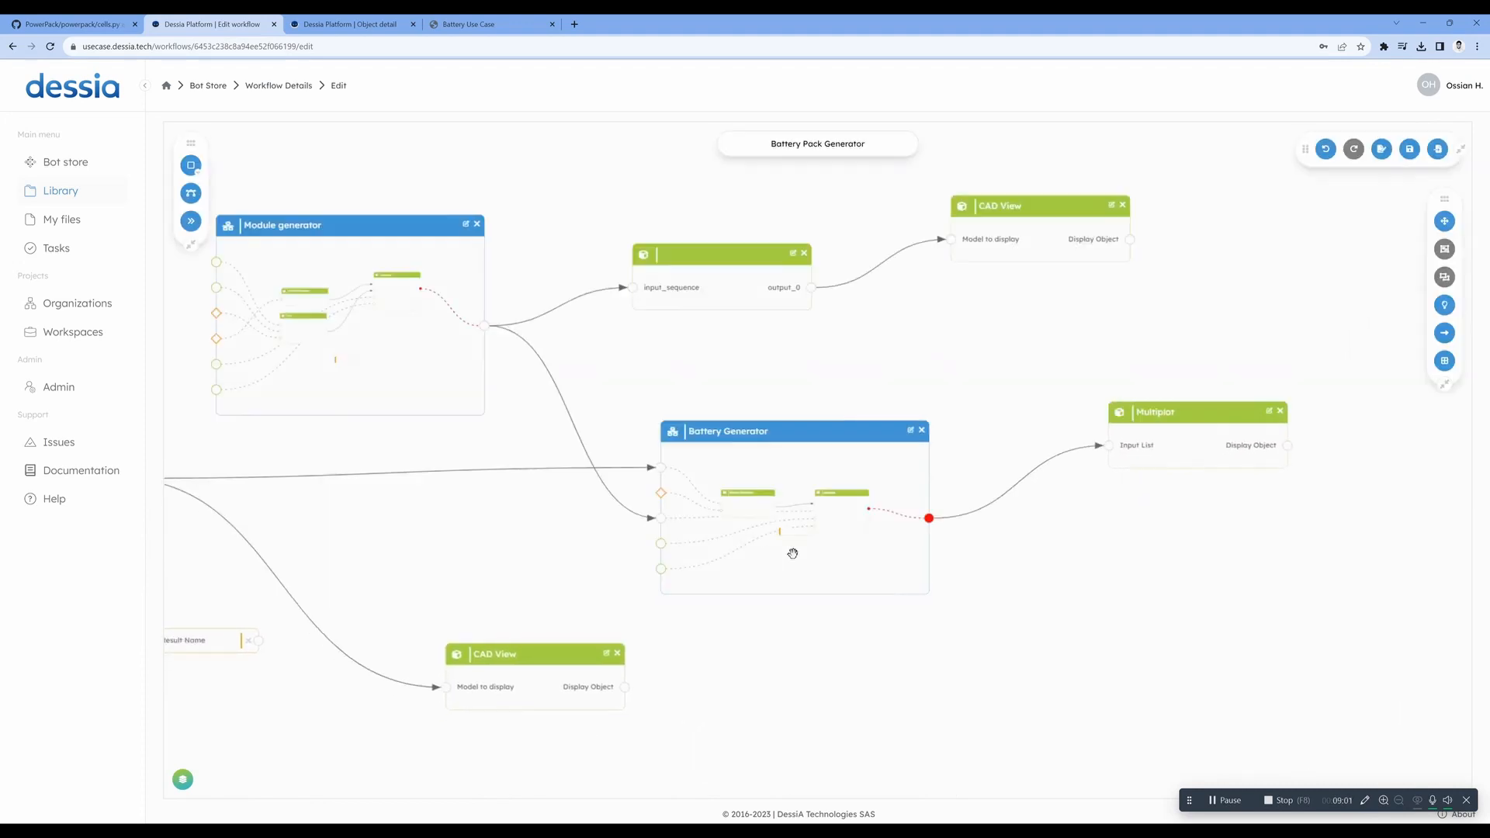
scroll(864, 536, "up", 4)
scroll(717, 510, "up", 4)
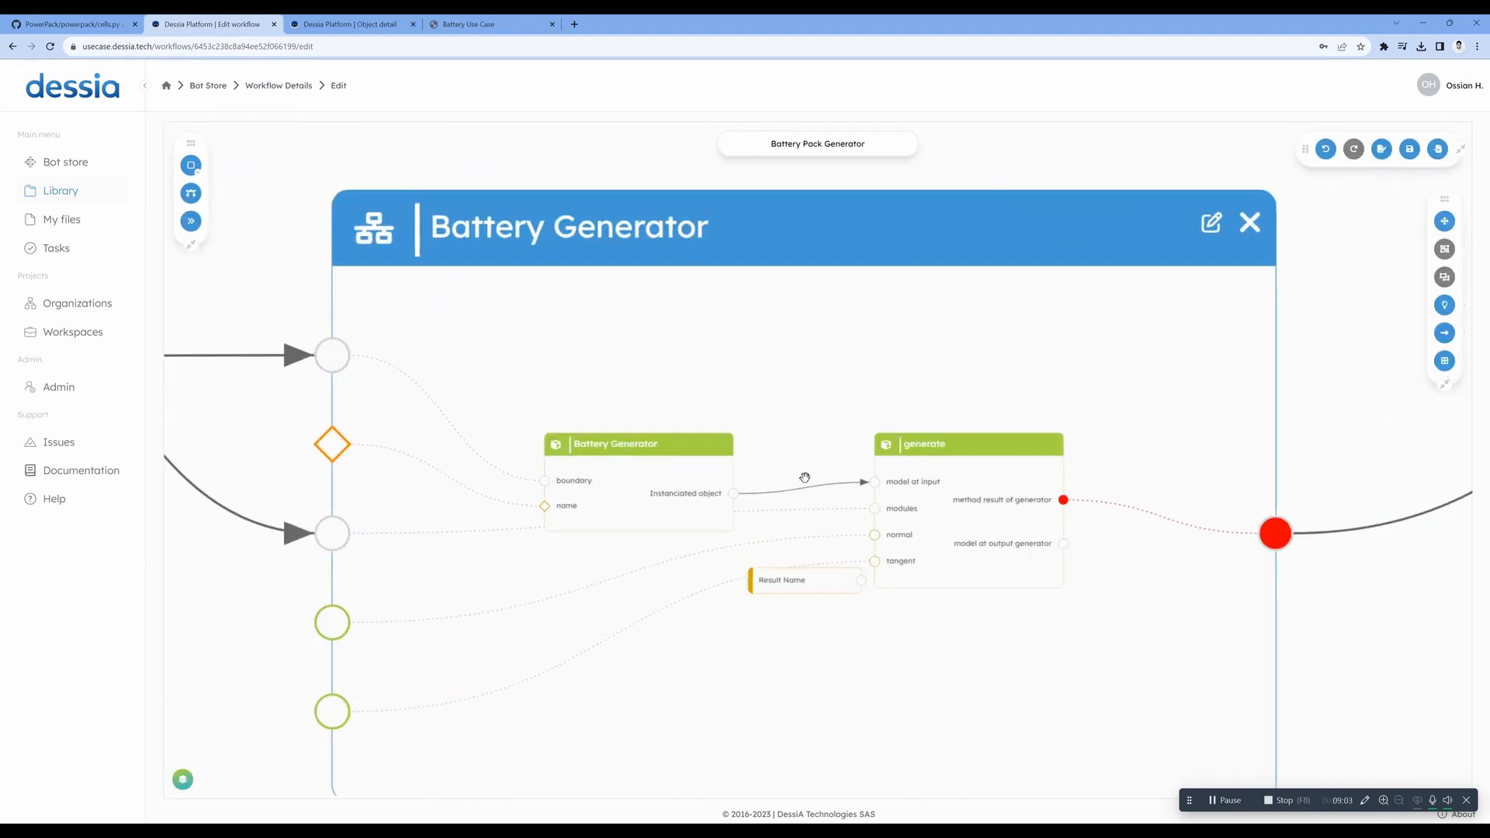
left_click_drag(831, 471, 801, 400)
left_click_drag(794, 339, 789, 339)
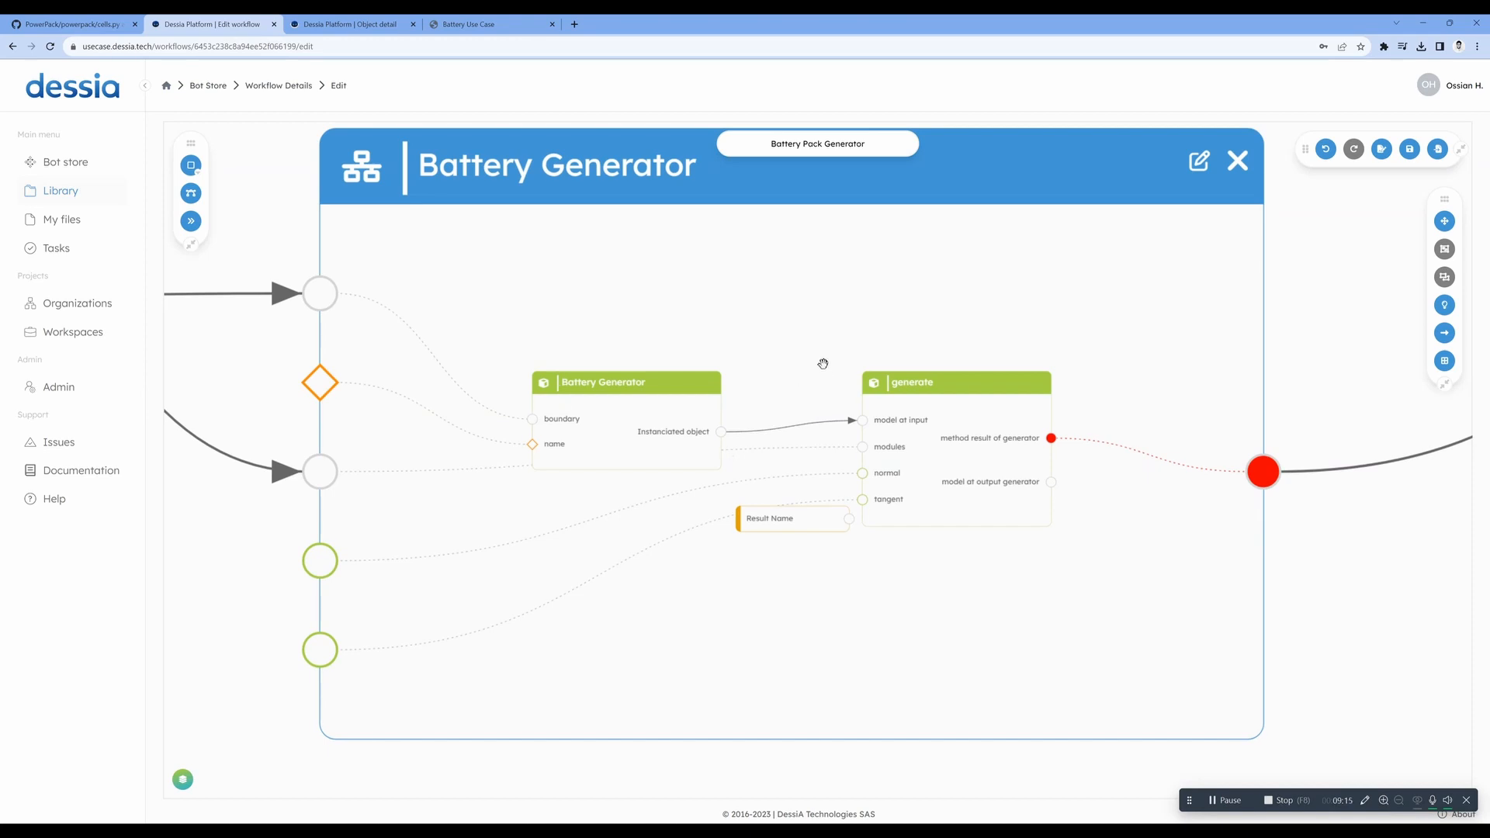
- Move the CAD View block slightly away from the block feeding it and raise the Multiplot block closer to CAD View
scroll(821, 362, "down", 2)
scroll(822, 362, "down", 3)
left_click_drag(935, 336, 696, 572)
scroll(745, 546, "up", 5)
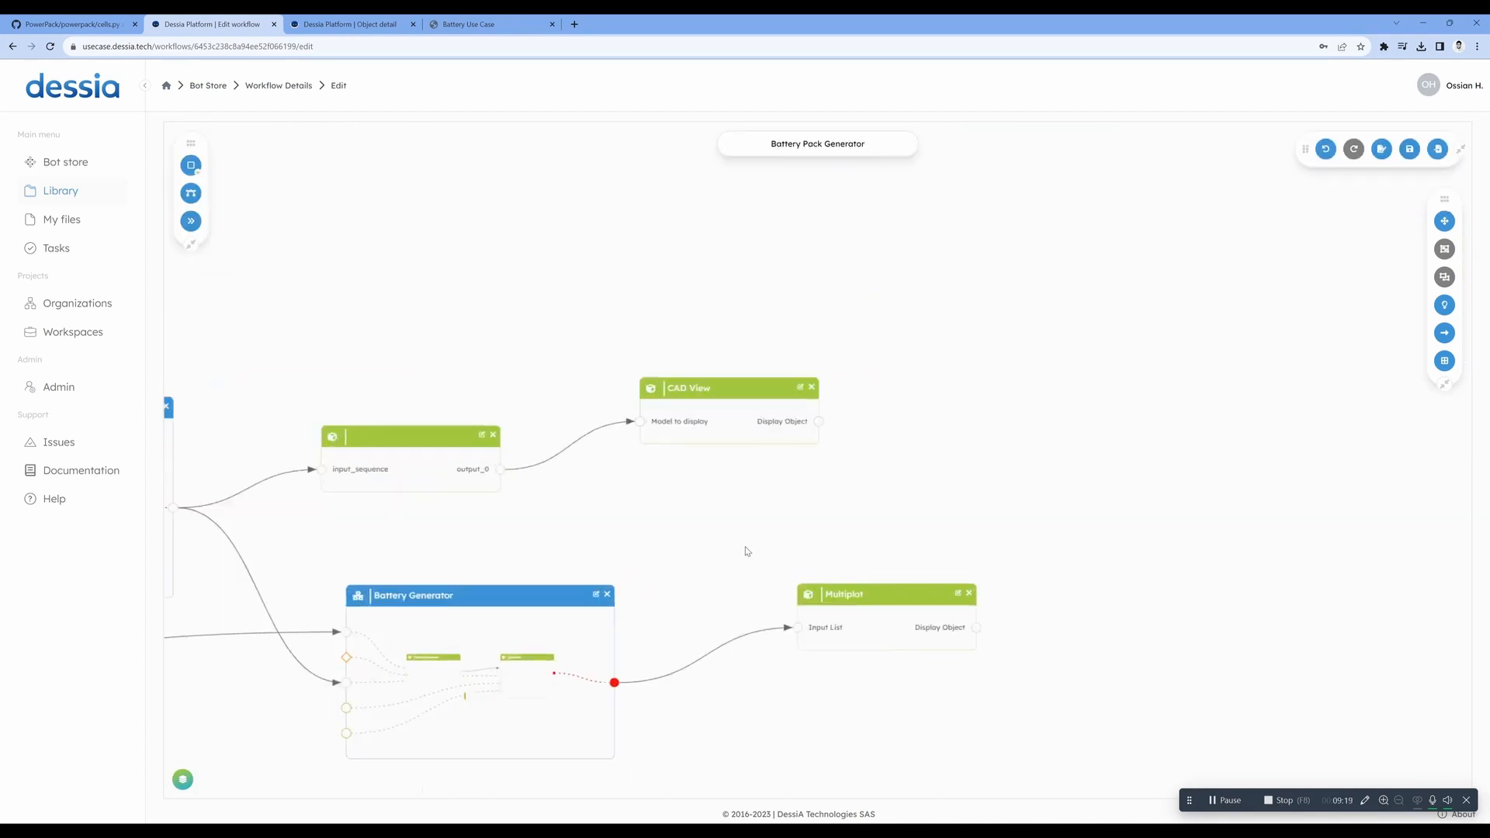
left_click_drag(907, 520, 899, 497)
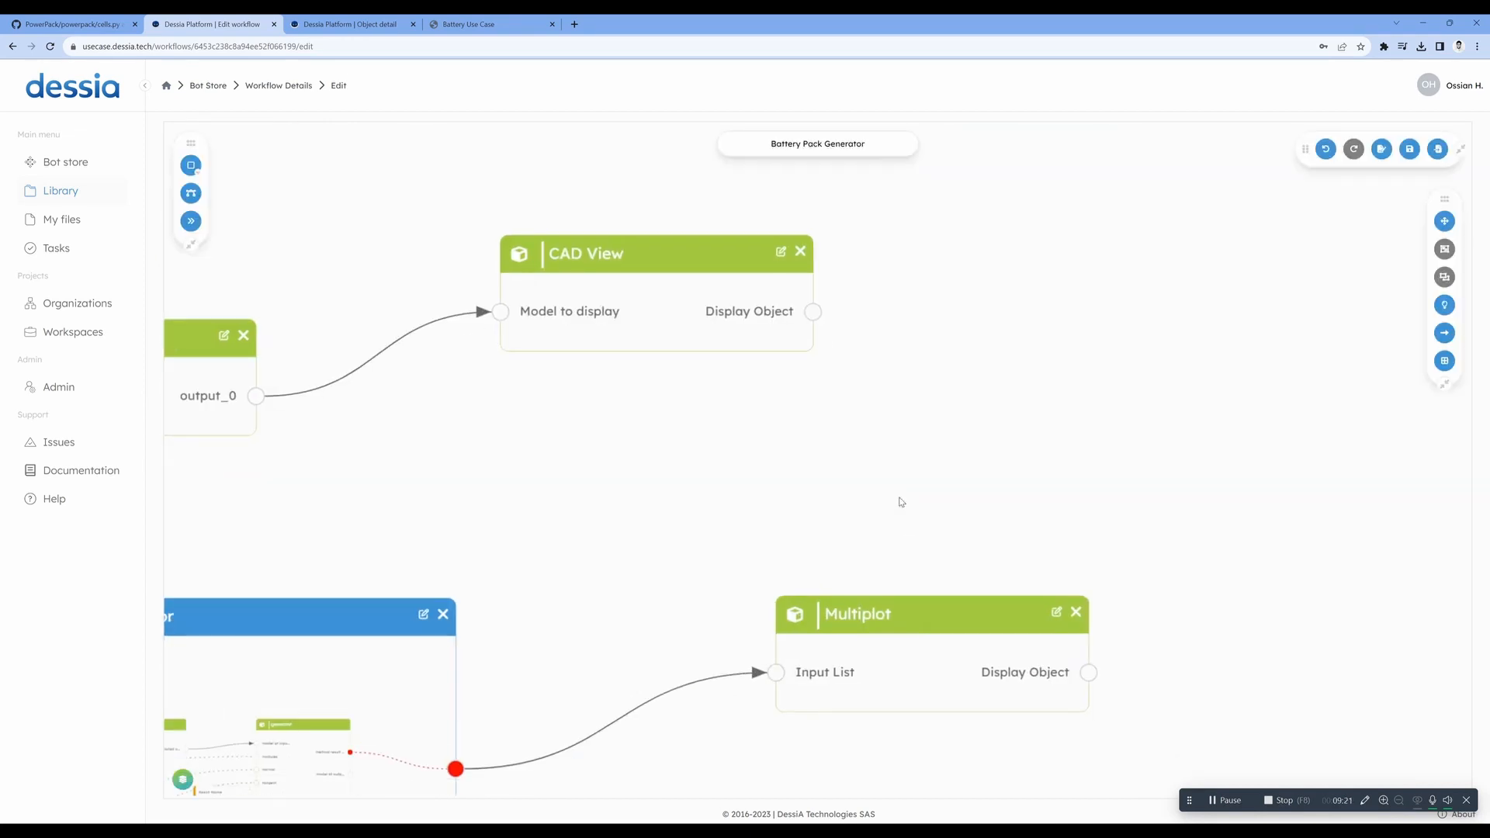
left_click_drag(701, 312, 745, 318)
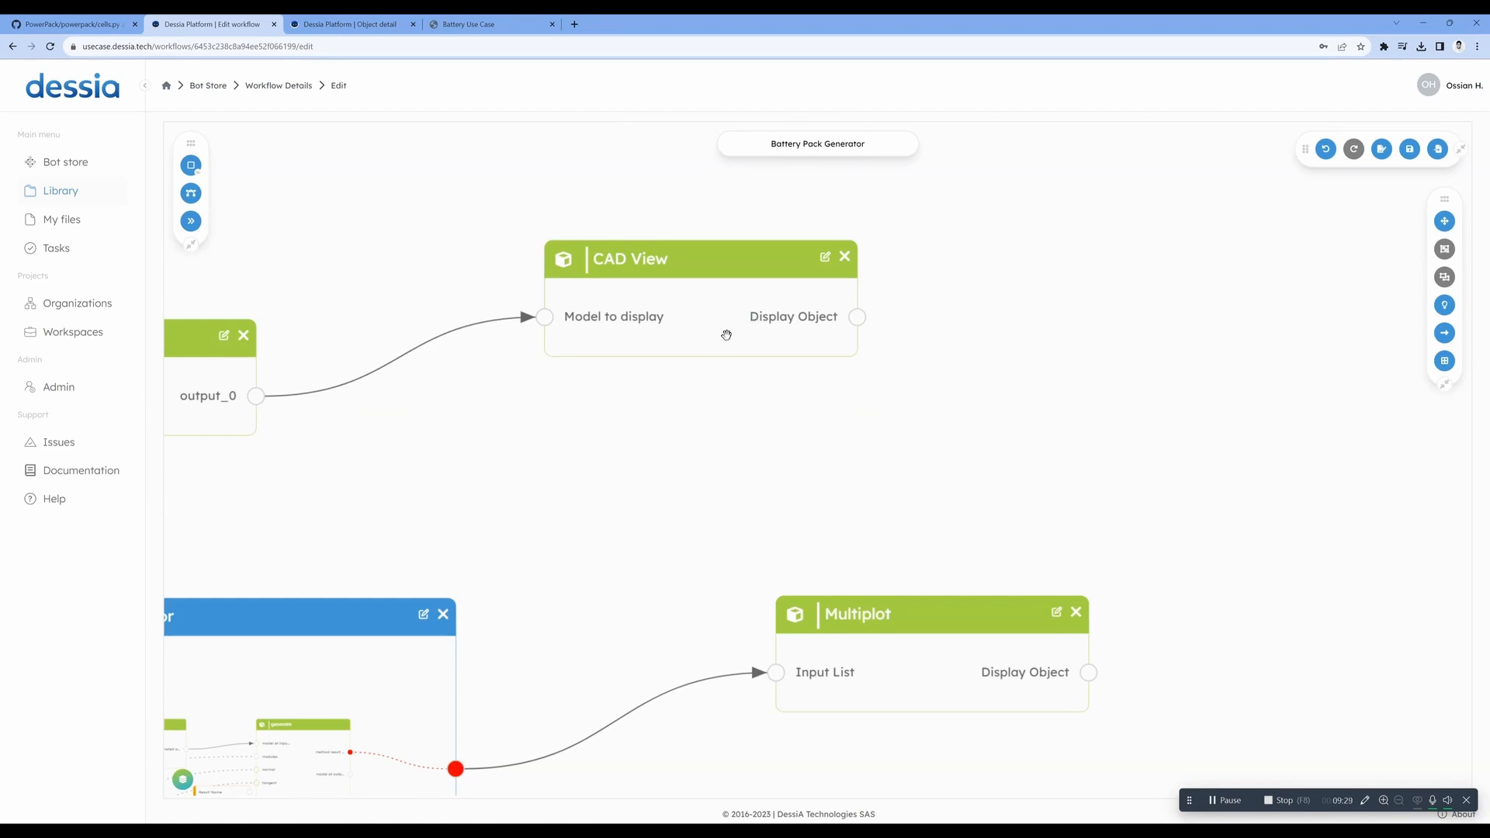
left_click_drag(892, 687, 784, 547)
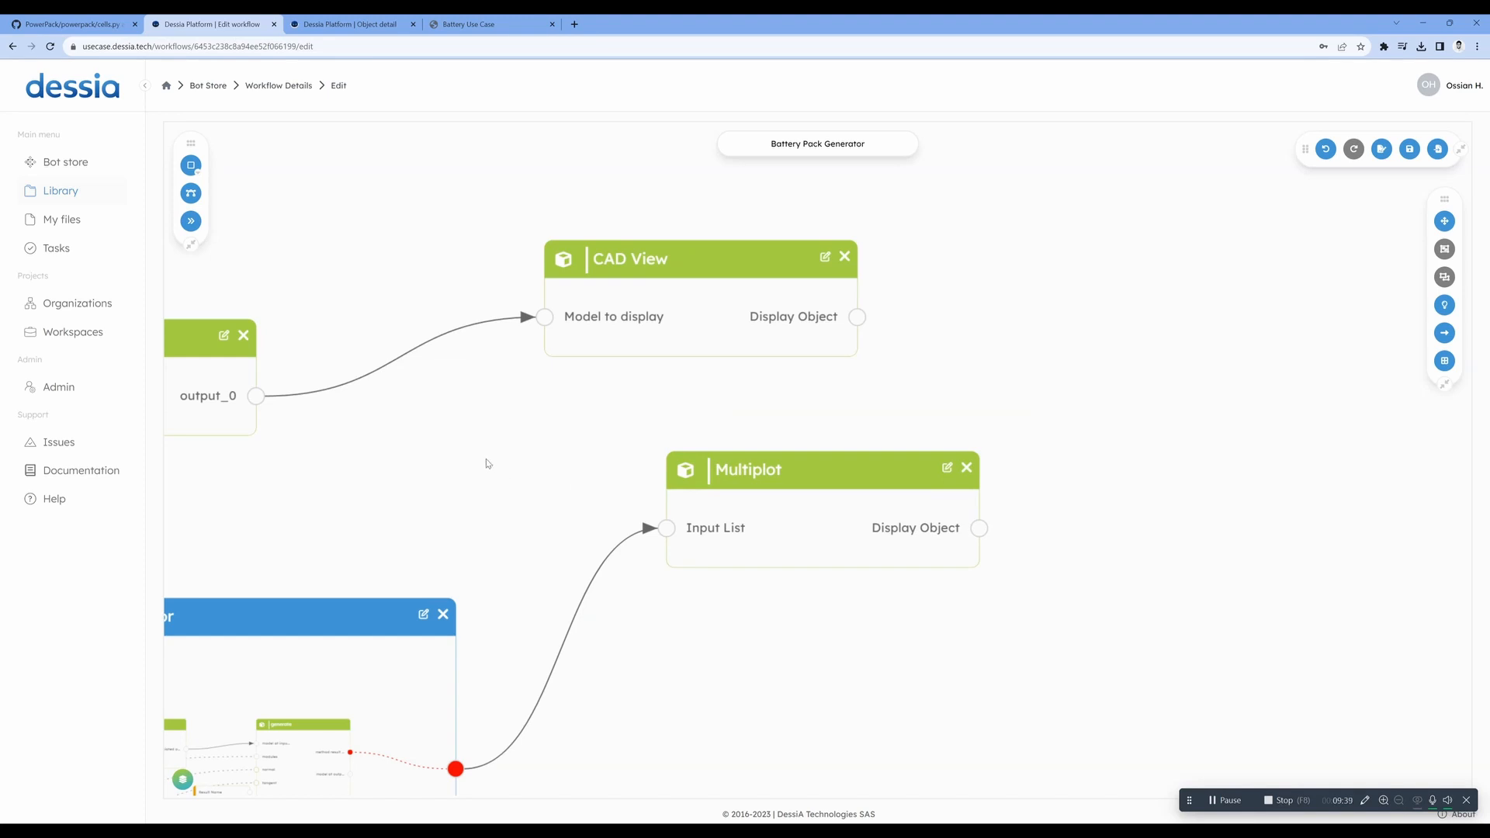
scroll(468, 445, "left", 5)
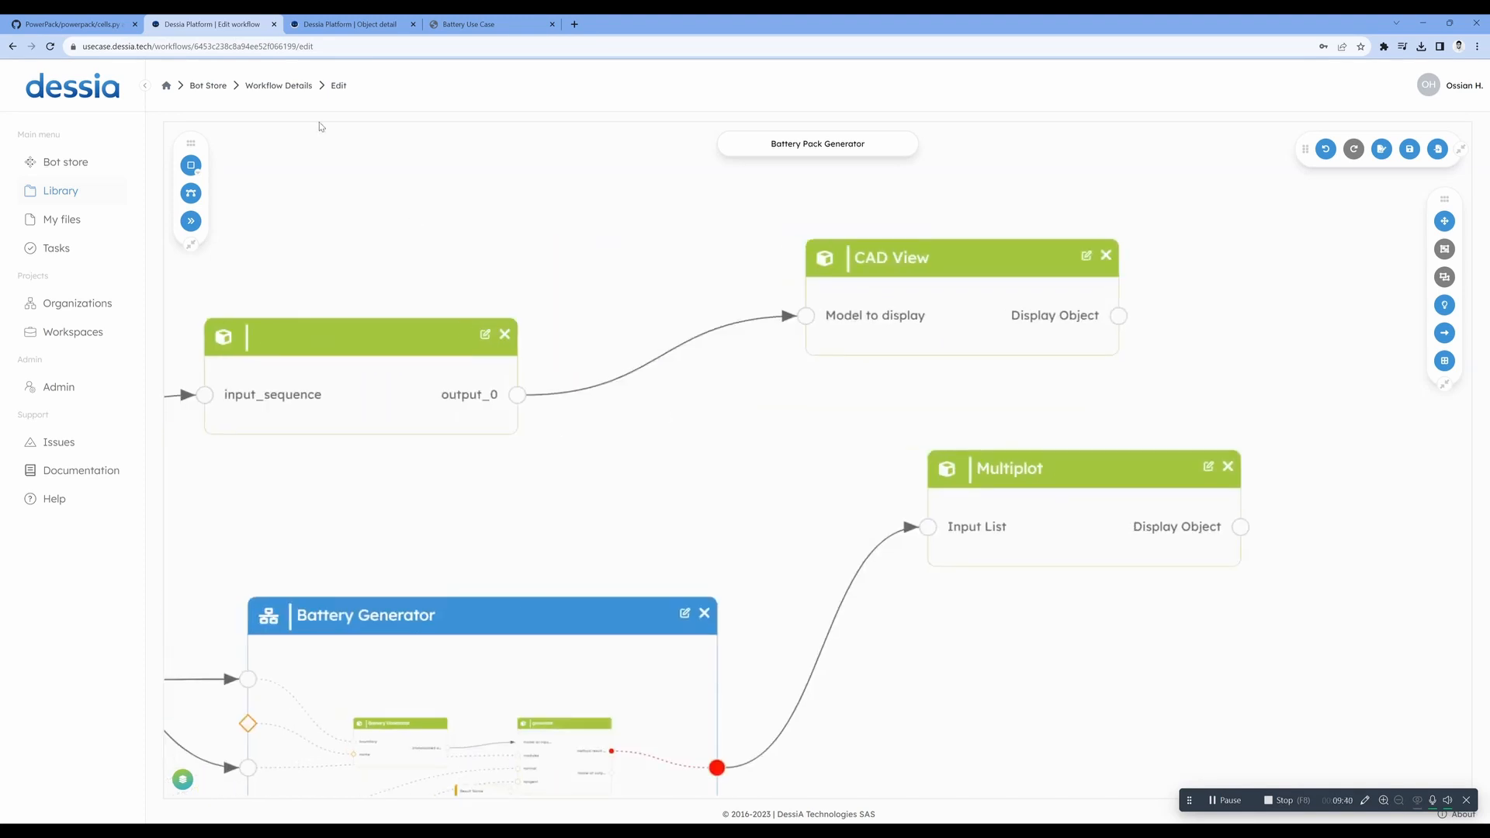
- View the Battery Pack Generator bot's run form with its required fields and return to the Bot store
left_click(276, 87)
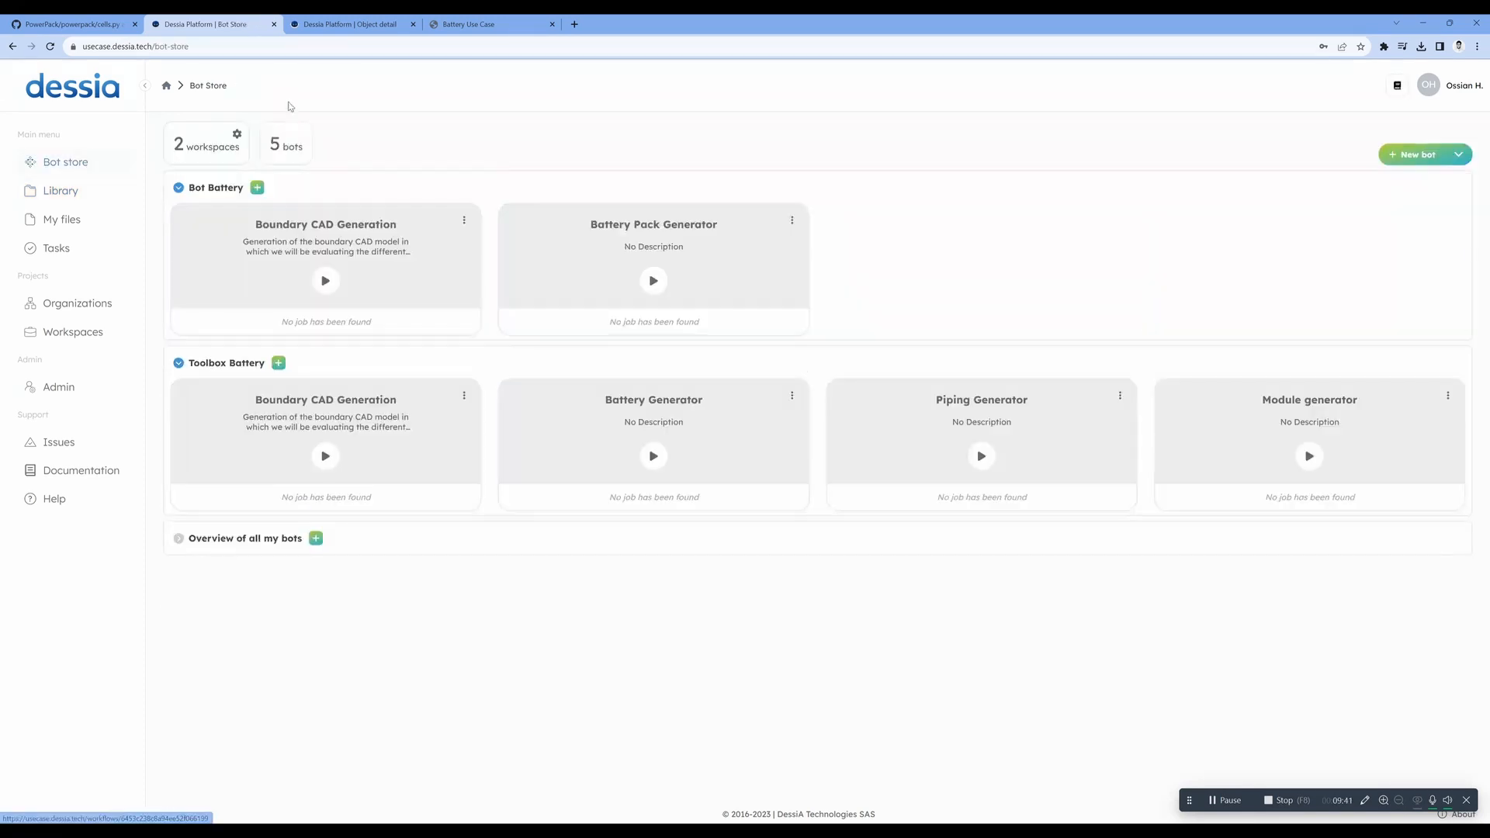
left_click(654, 277)
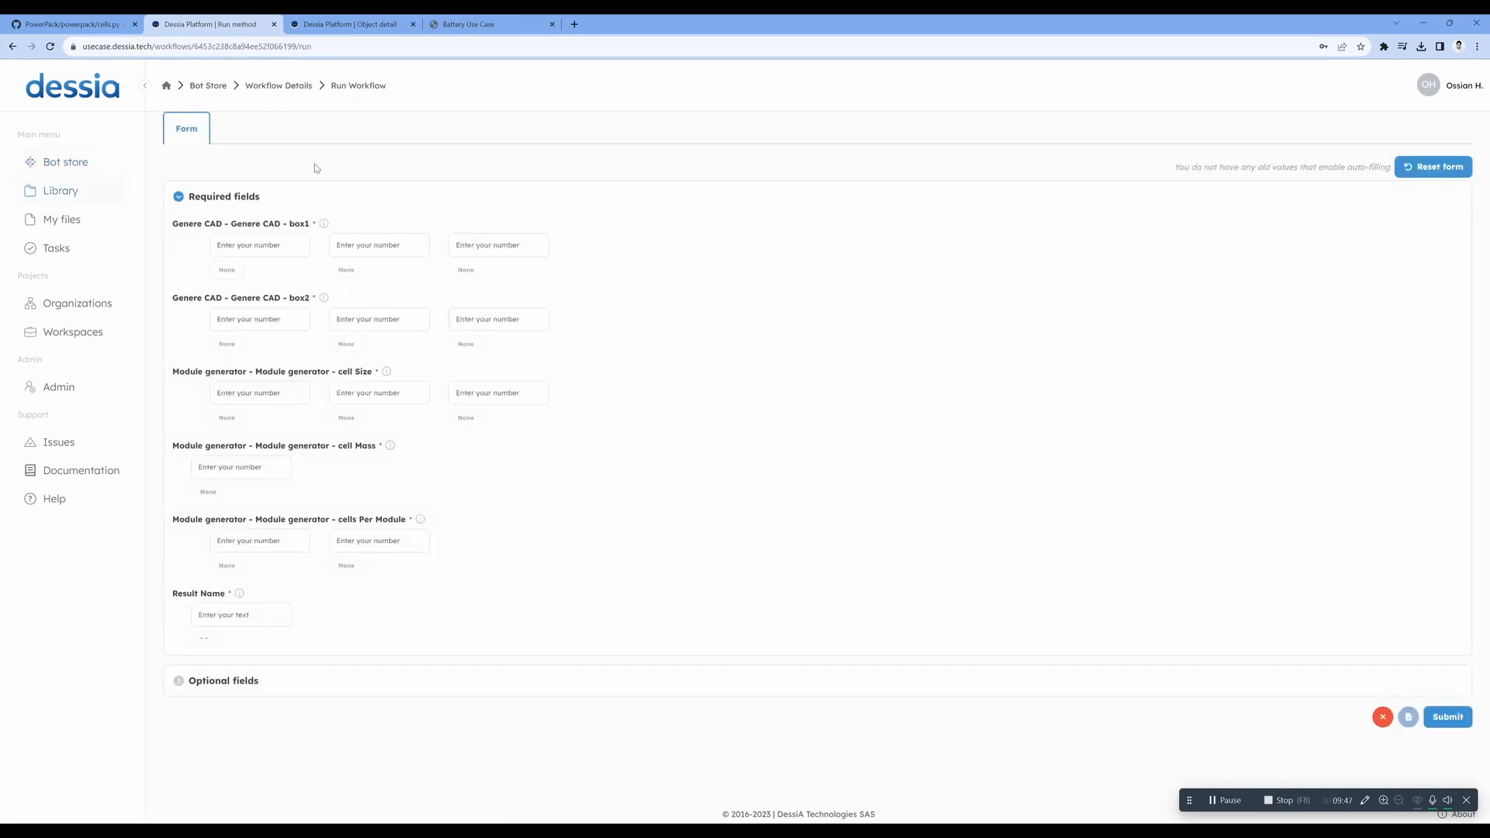
left_click(285, 86)
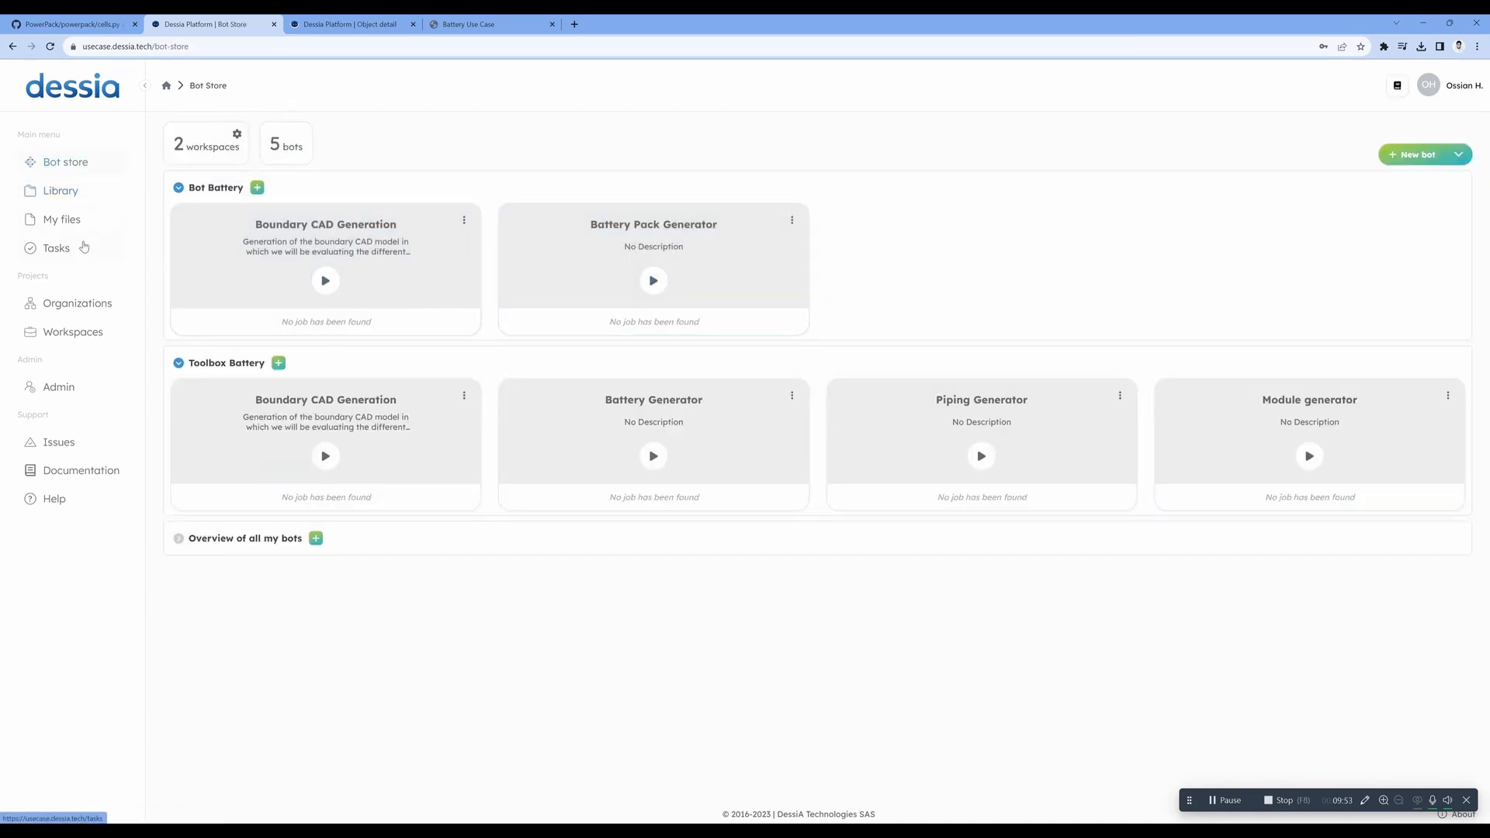
- List all jobs in Tasks with failed ones hidden and open the Demo result of Battery Pack Generator task #149
left_click(57, 249)
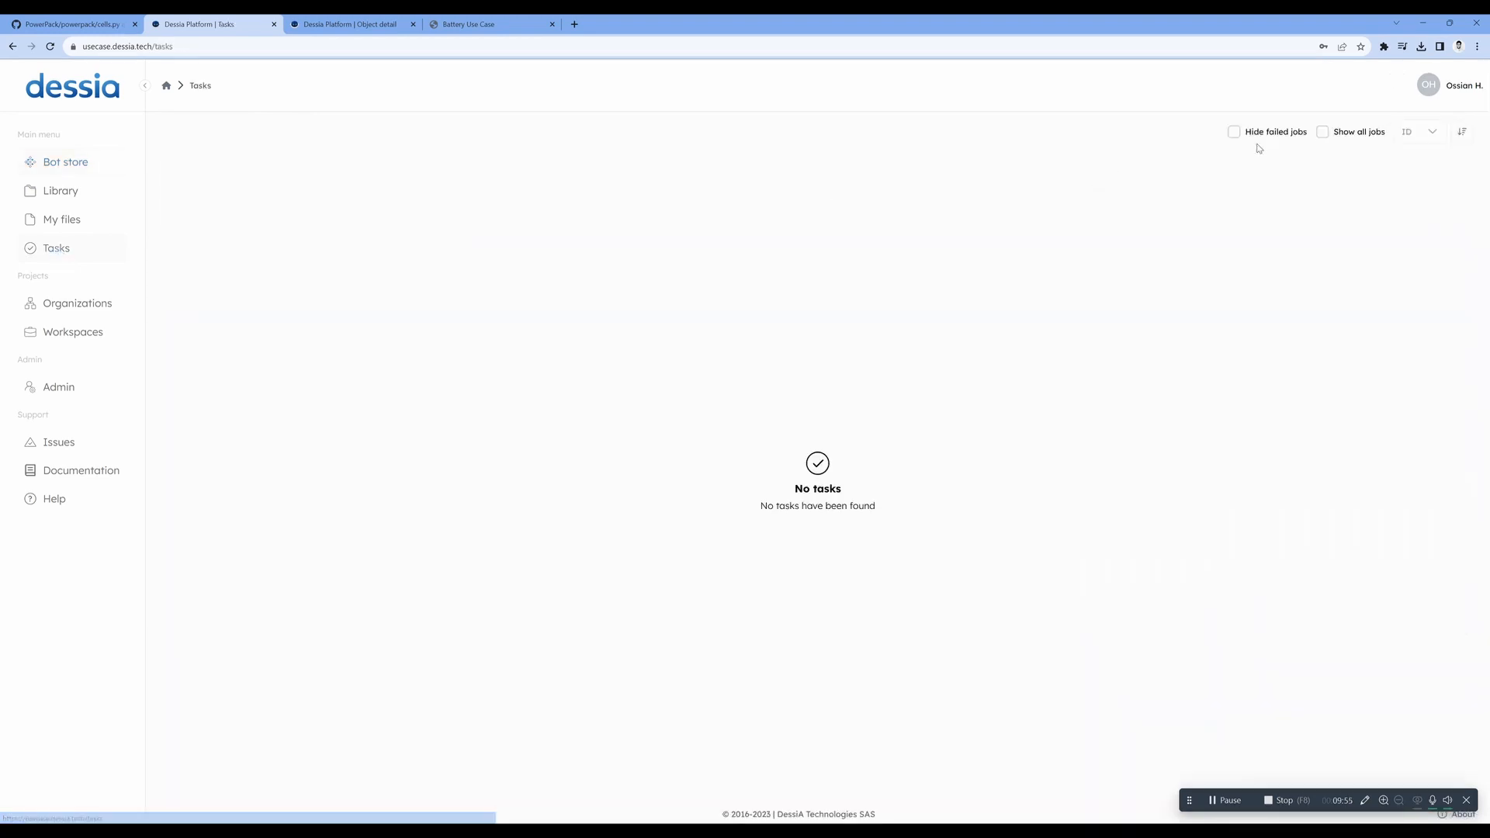
left_click(1323, 133)
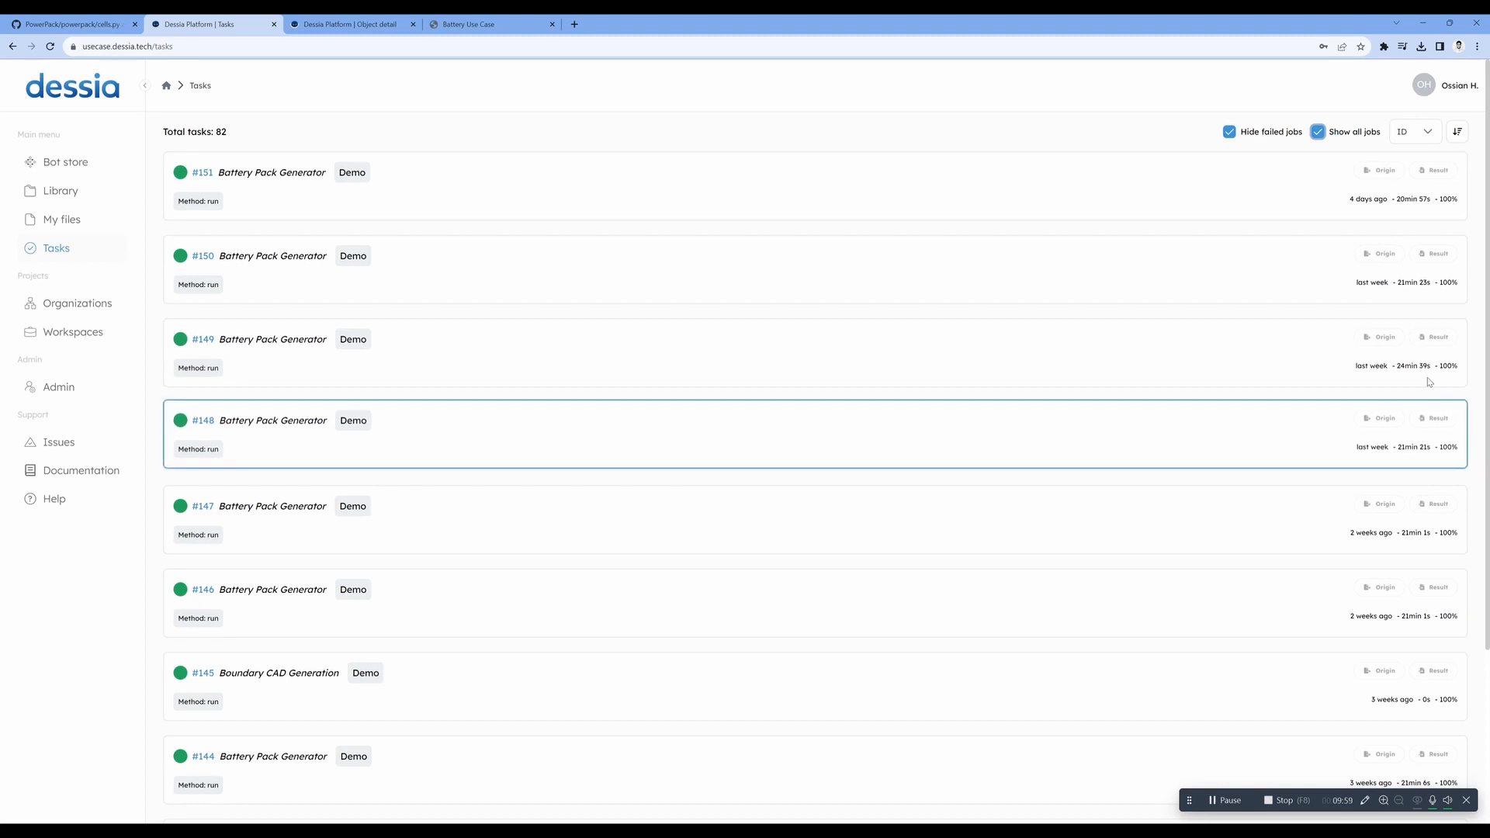
left_click_drag(1399, 363, 1426, 367)
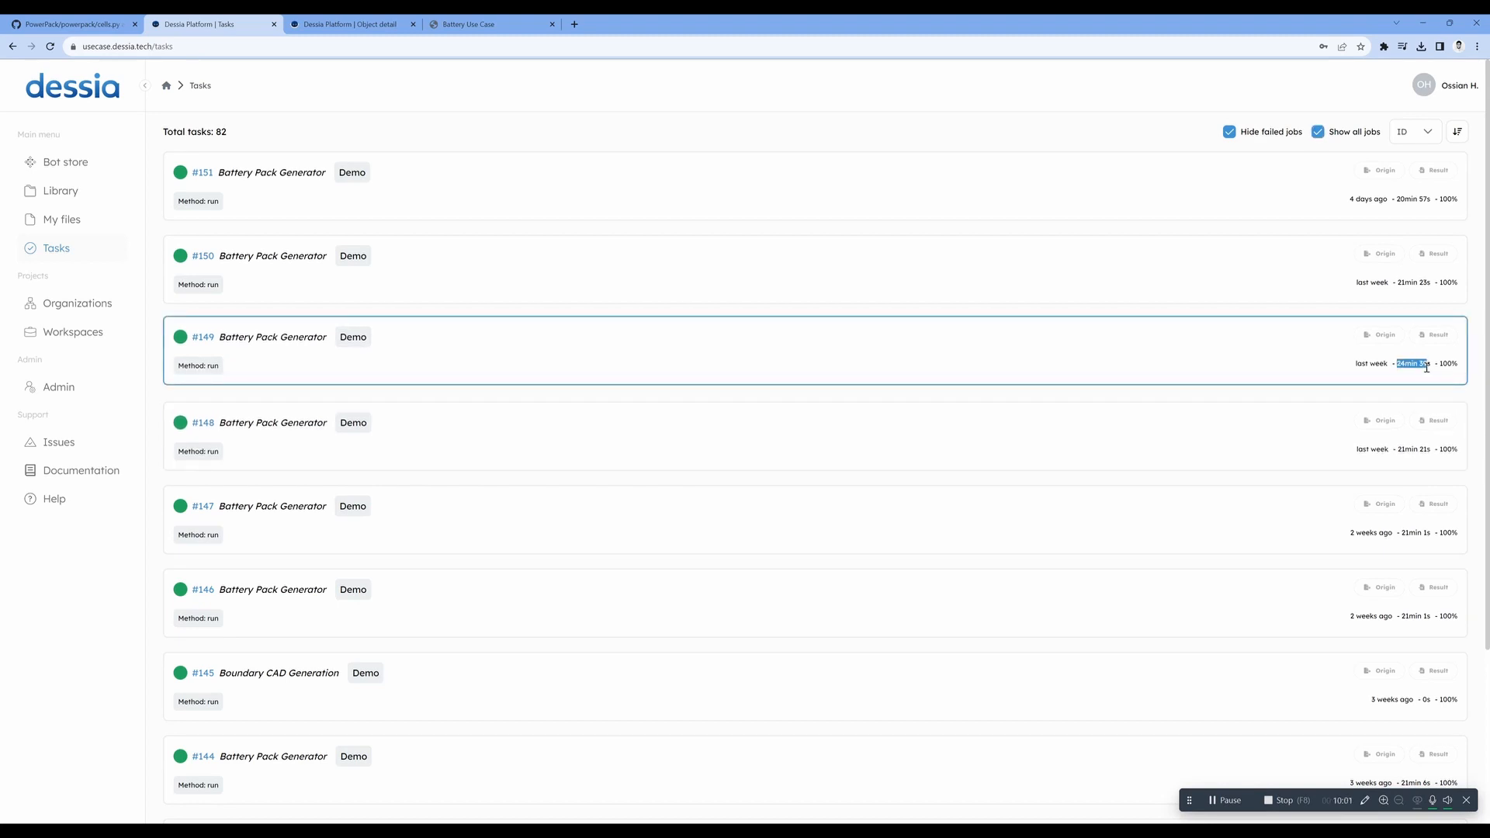
left_click(256, 342)
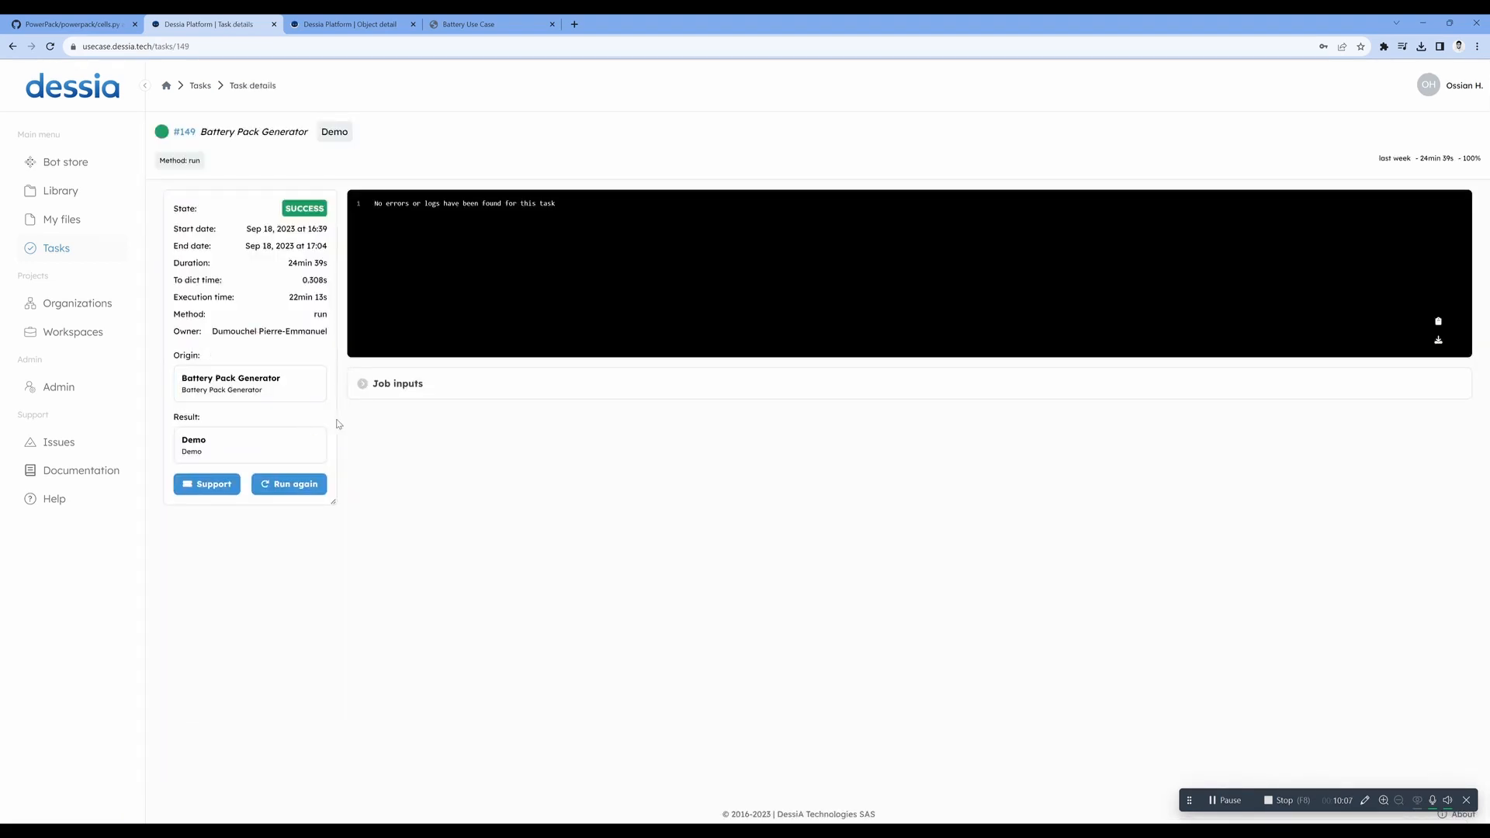
left_click(228, 442)
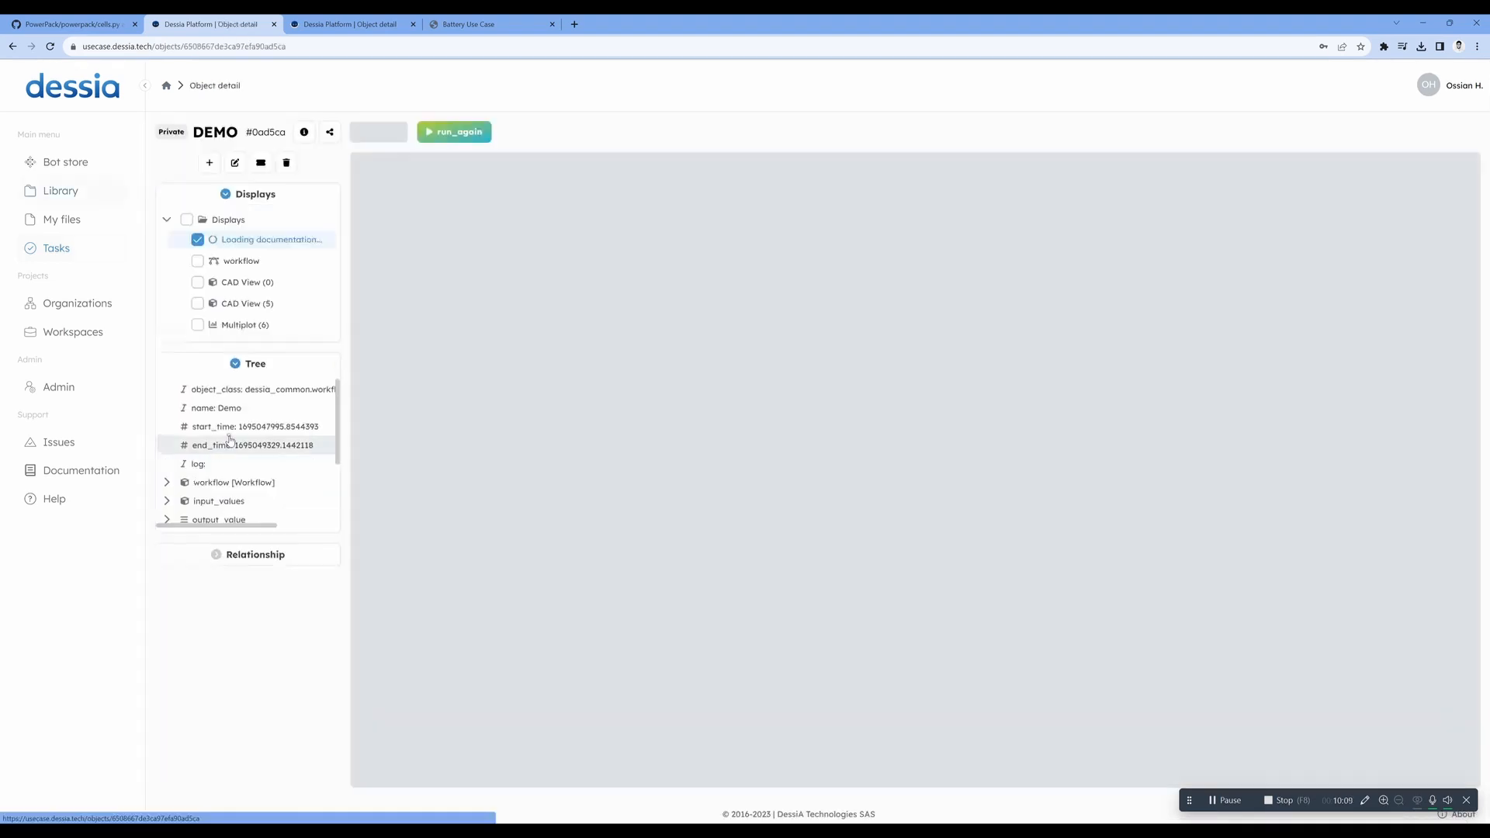
- Display the Multiplot (6) view of the Demo result and examine its scatter and parallel plots
left_click(241, 326)
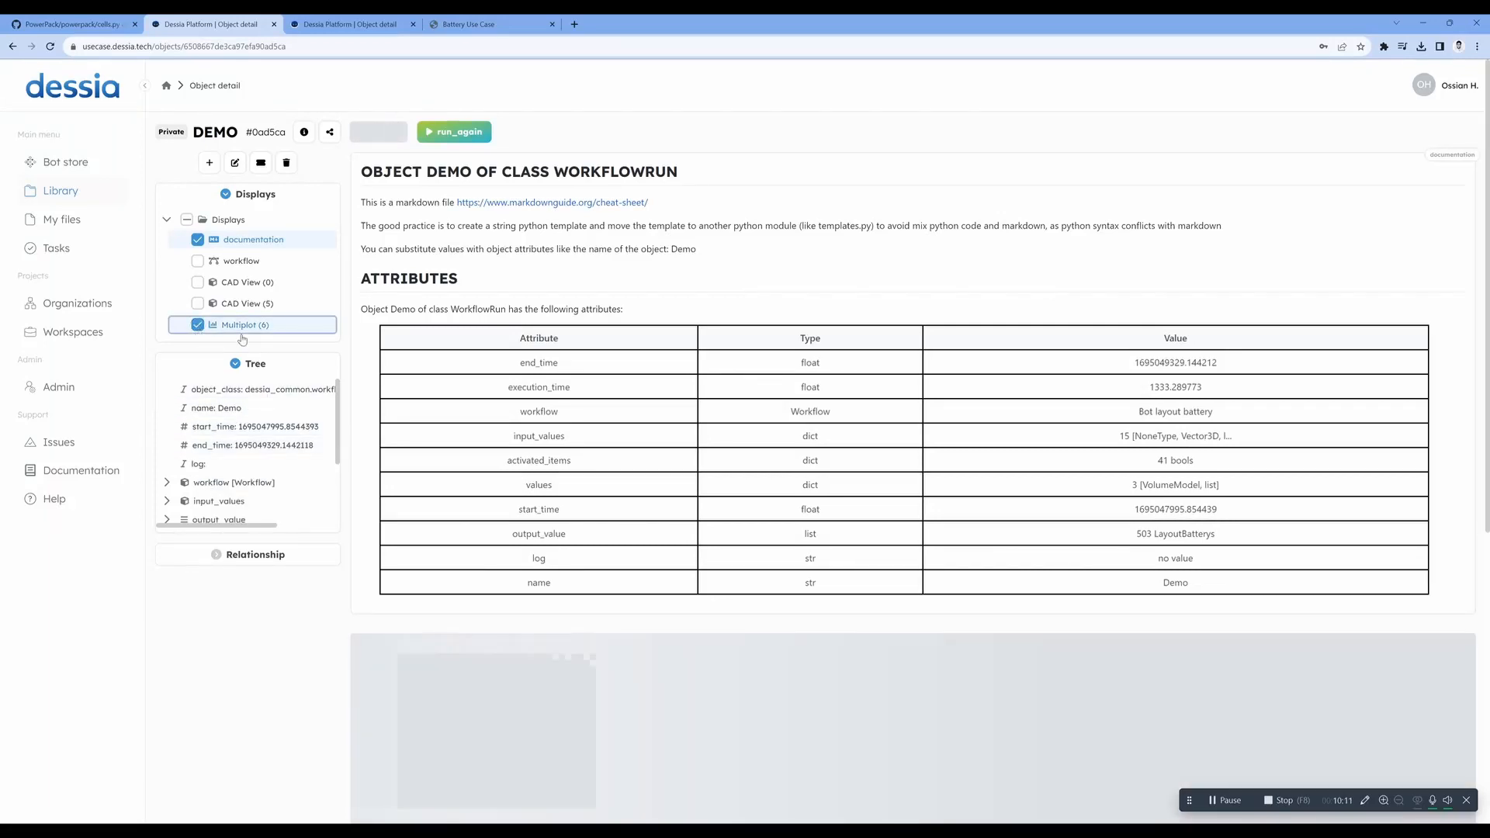
scroll(308, 437, "down", 5)
scroll(307, 436, "down", 1)
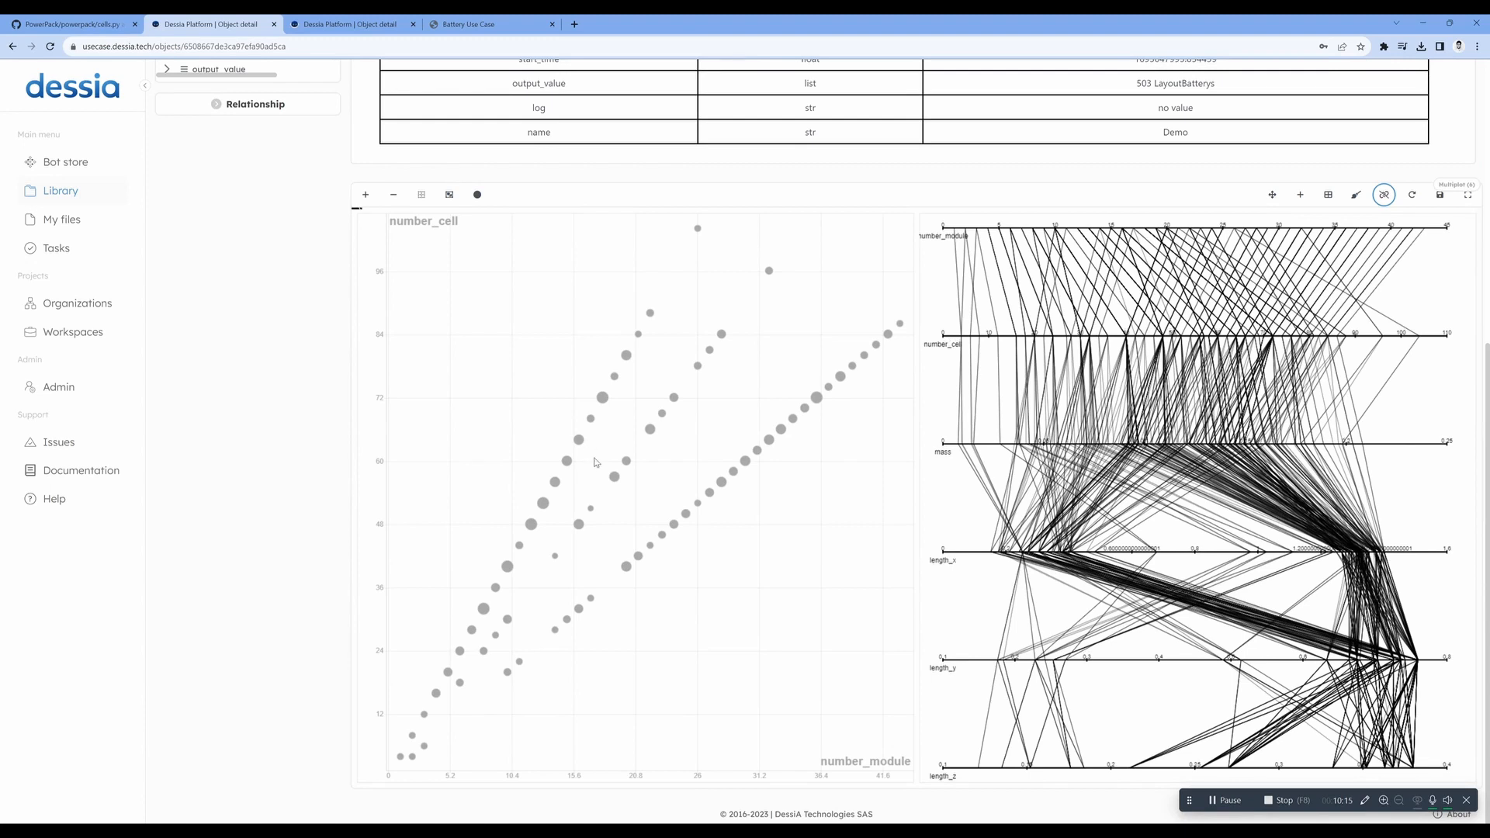
scroll(303, 399, "up", 4)
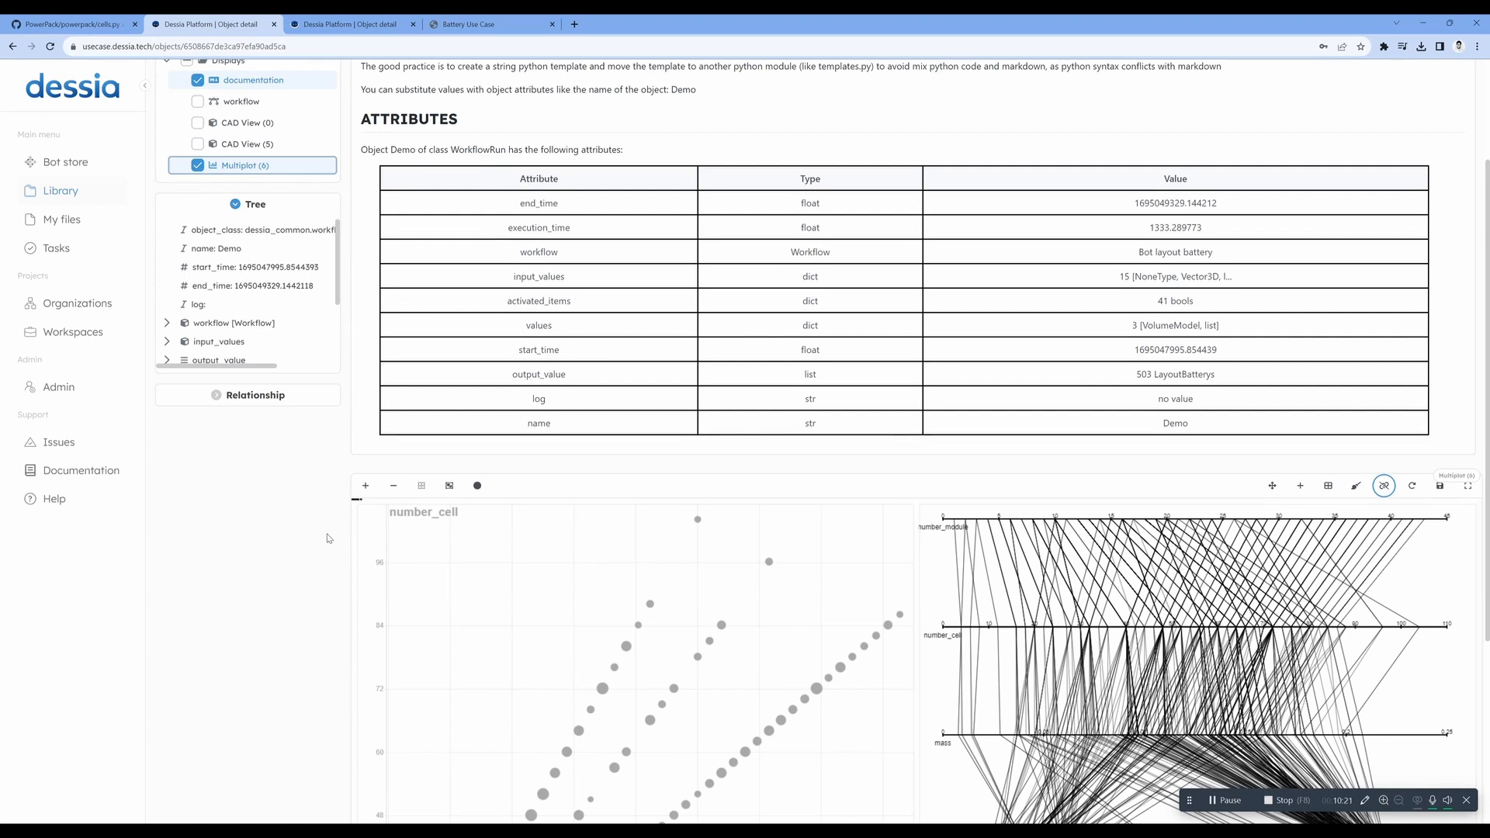
- Expand output_value in the object tree, look through the generated battery layouts and collapse it again
scroll(194, 310, "down", 2)
left_click(166, 303)
scroll(243, 318, "down", 15)
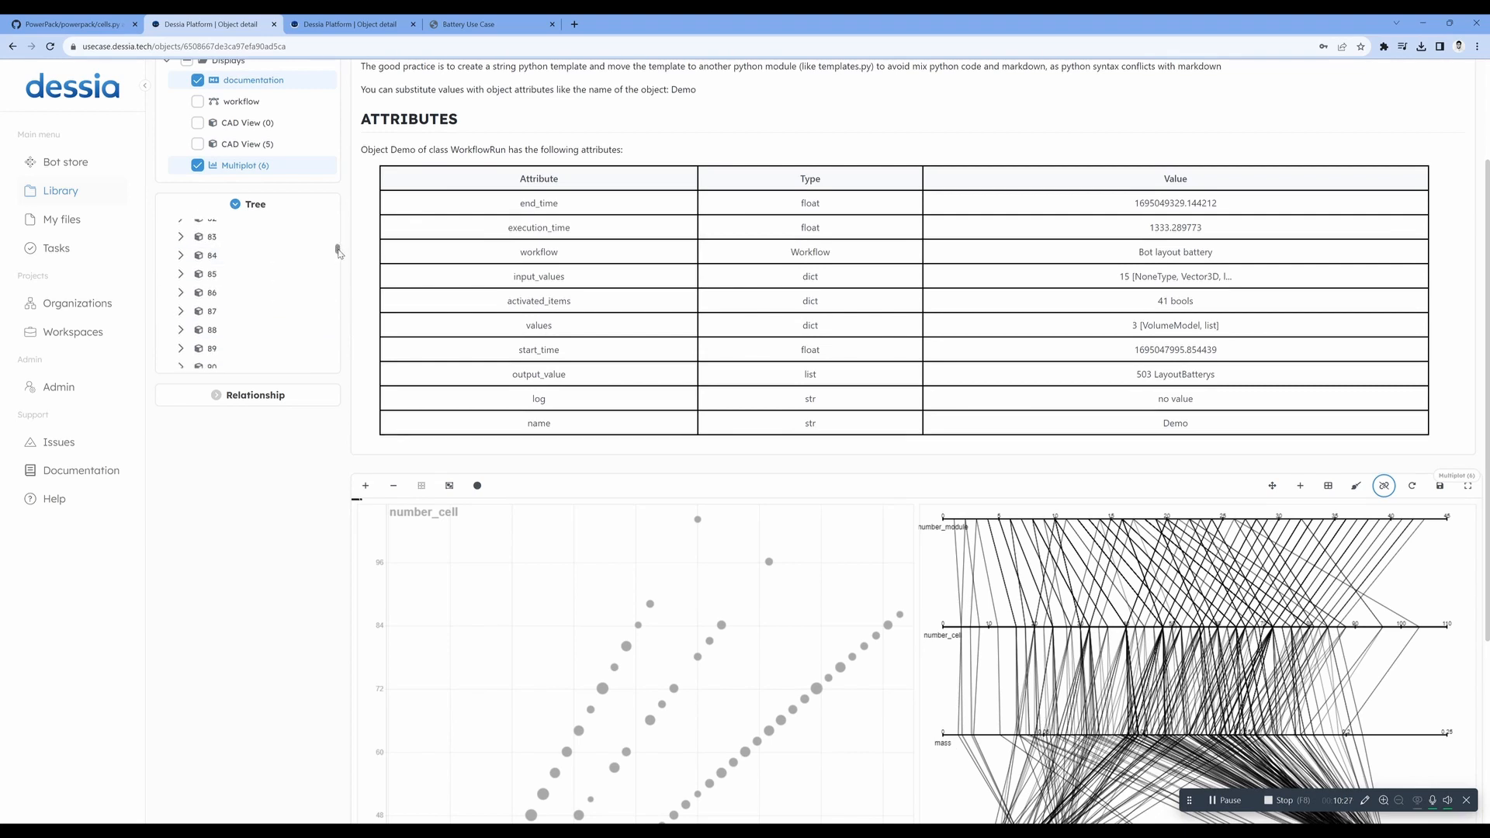
mouse_move(338, 248)
left_mouse_down()
mouse_move(338, 371)
mouse_move(339, 229)
left_mouse_up()
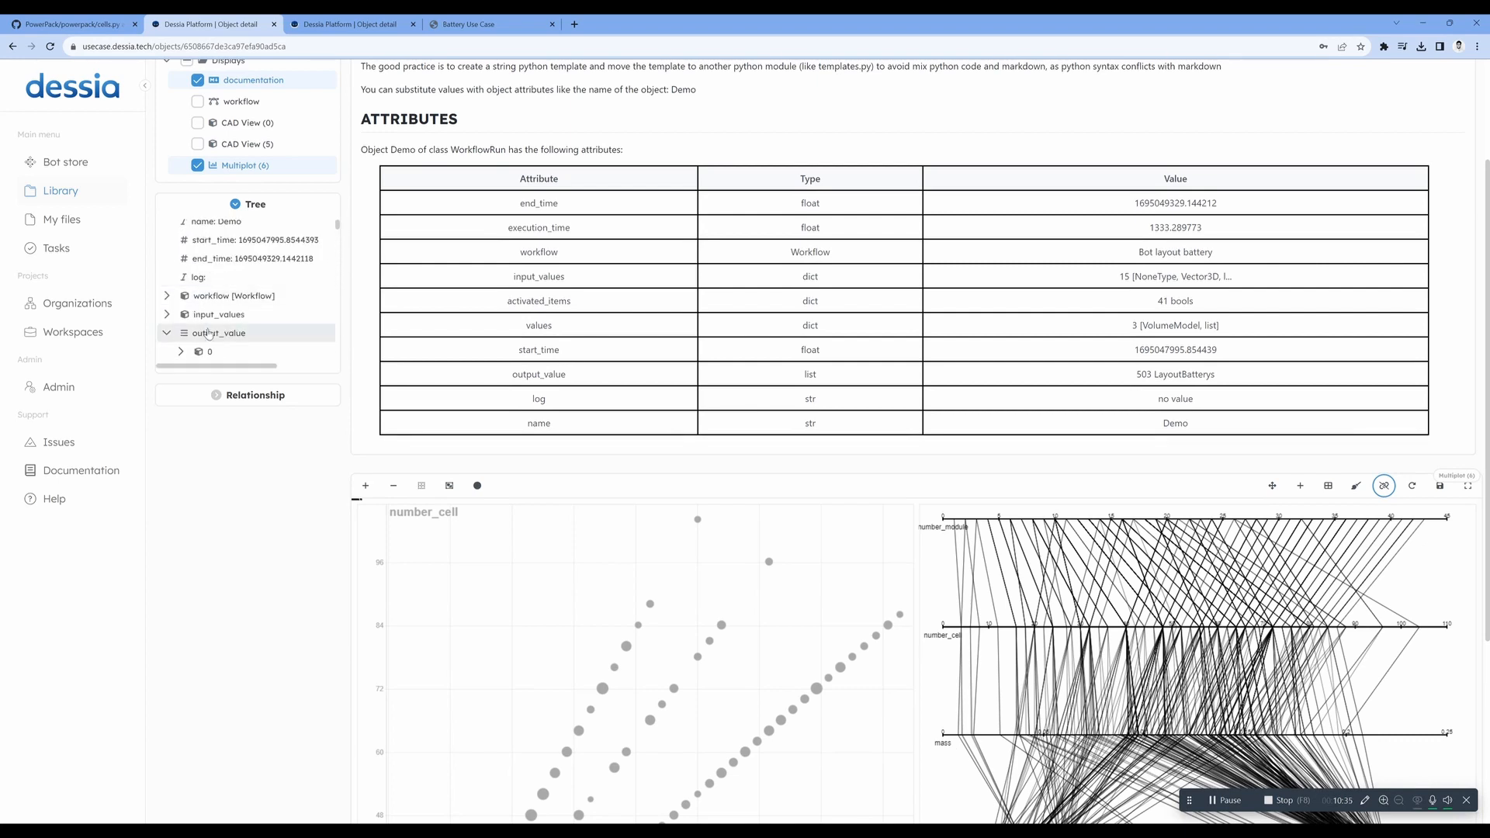
left_click(167, 333)
scroll(256, 460, "down", 1)
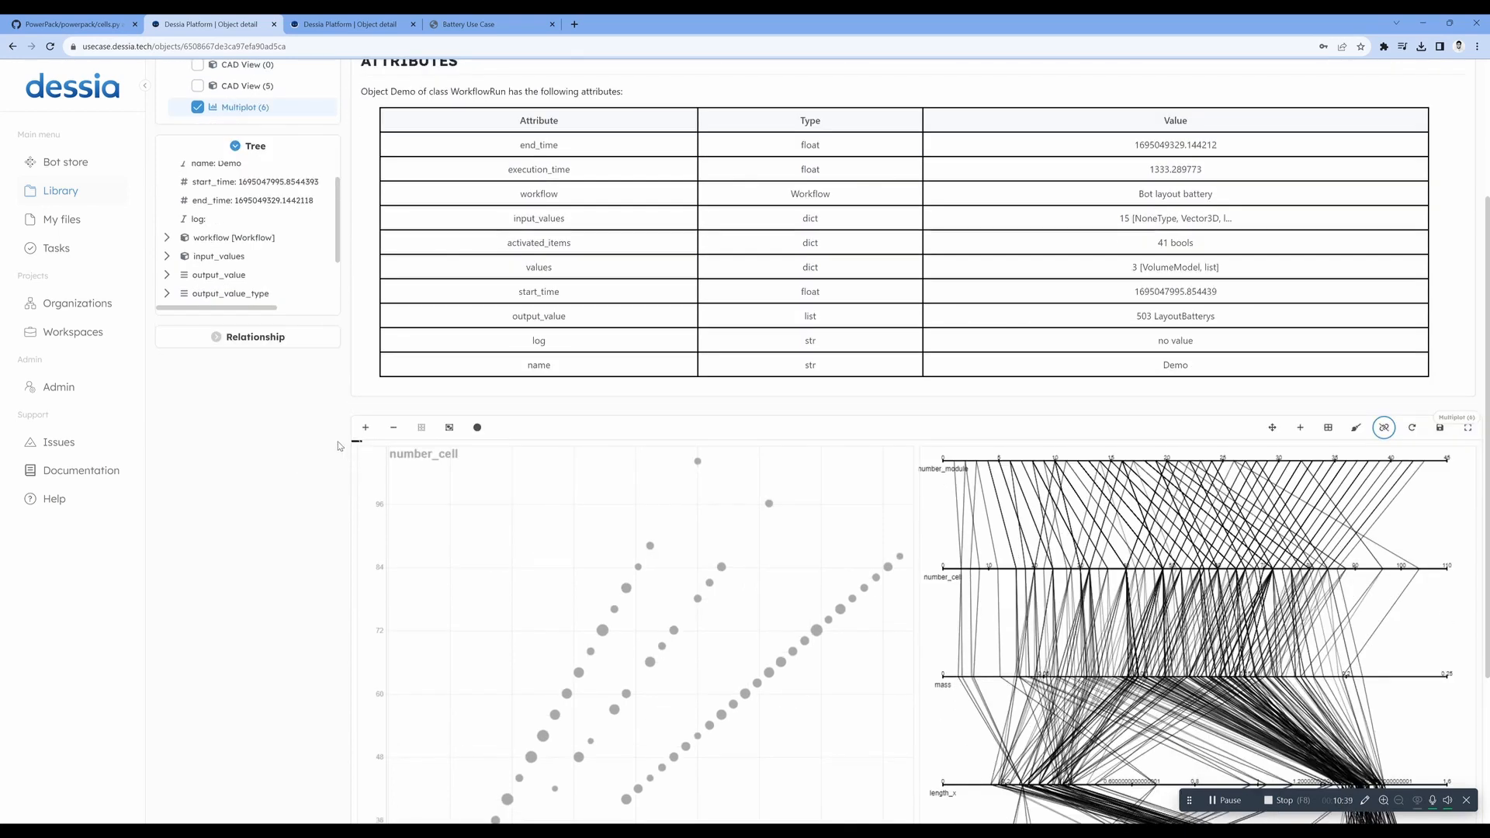
- Box-select scatter points between about 15 and 27 modules and 62 and 75 cells, and open Sample 214 from the table
scroll(329, 573, "down", 3)
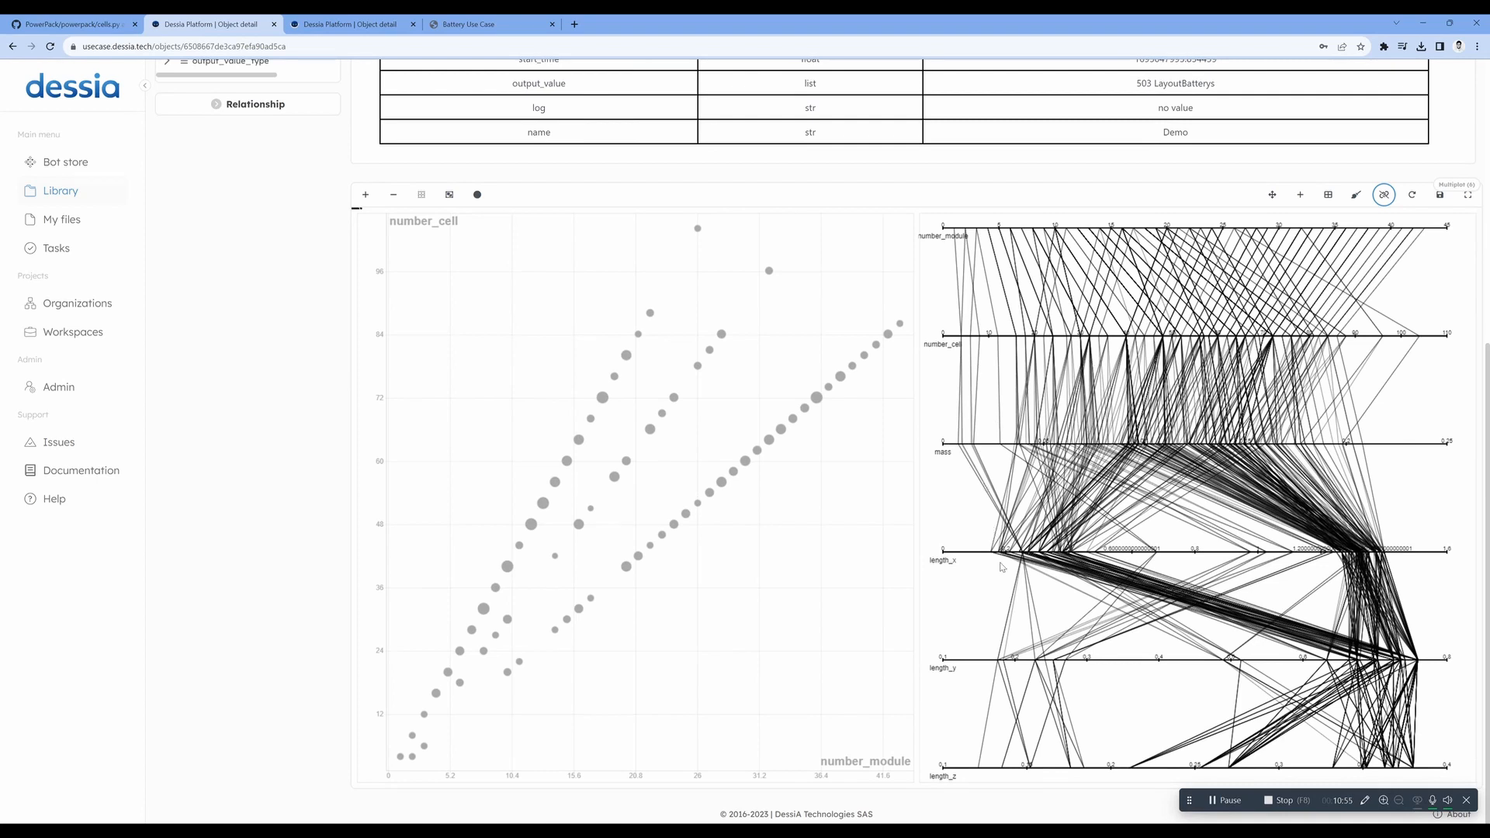
left_click(449, 194)
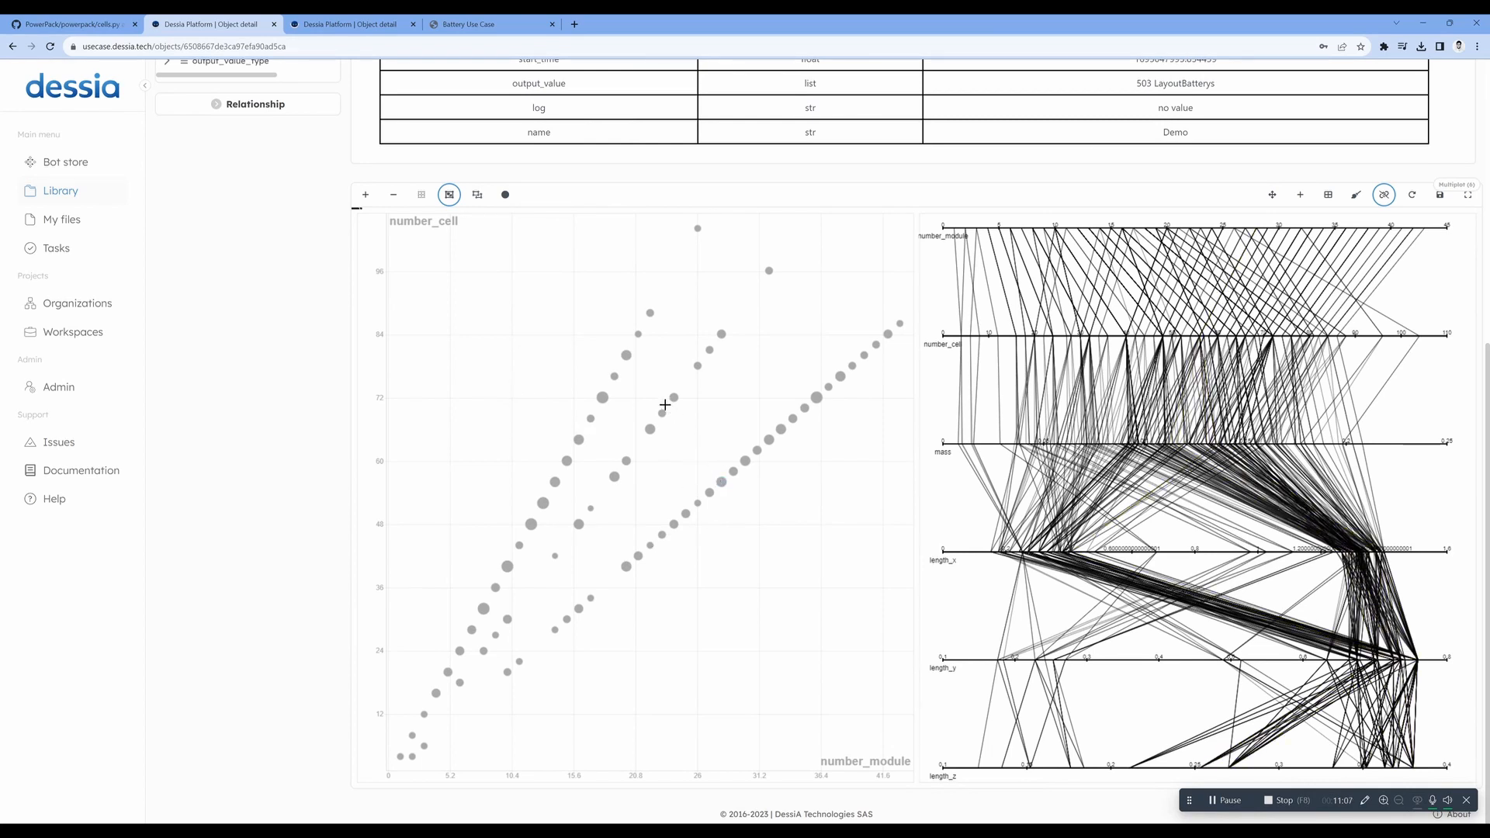
left_click_drag(565, 383, 711, 453)
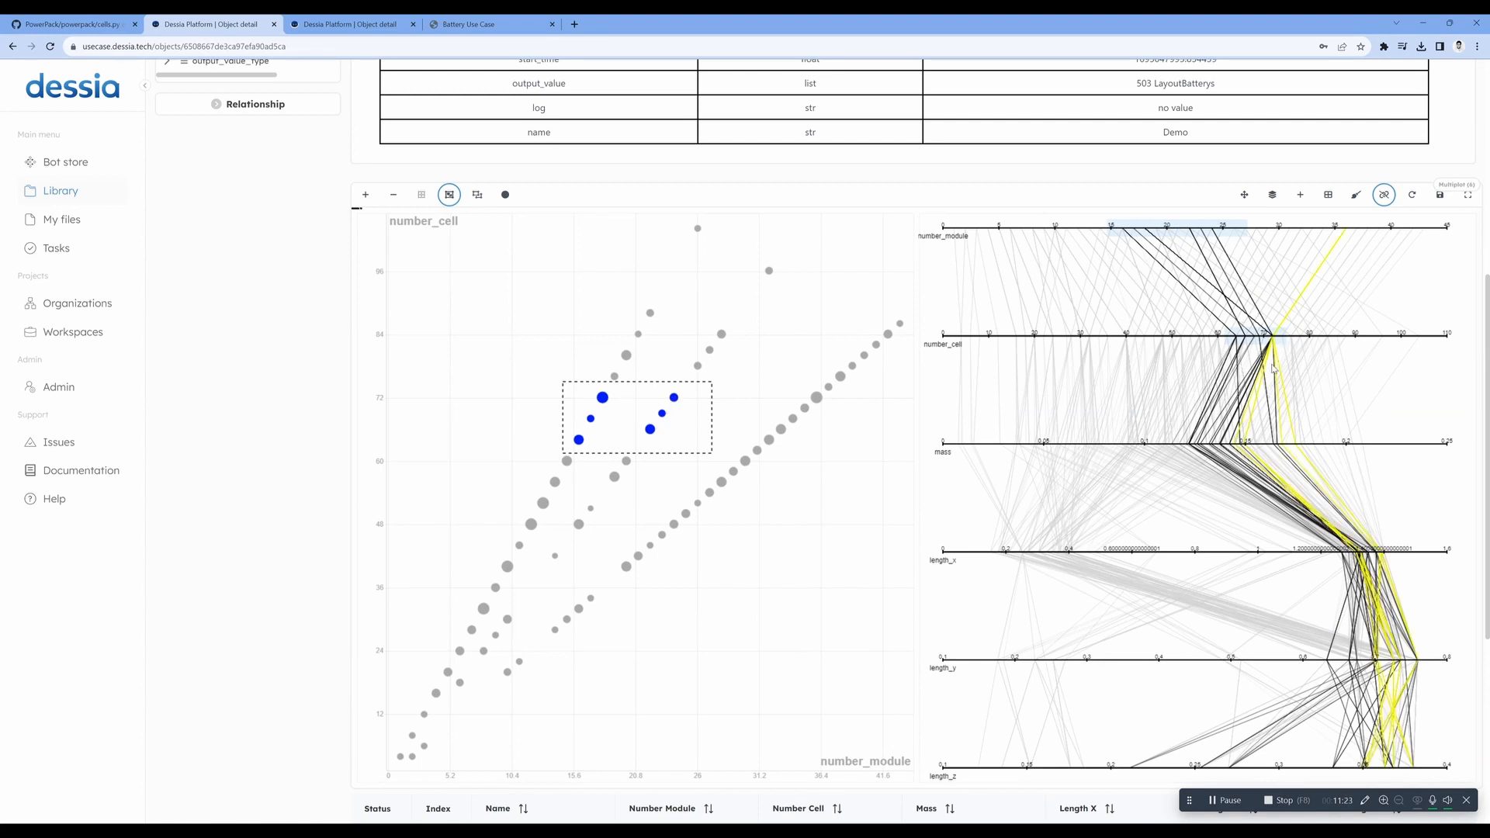
scroll(291, 402, "down", 5)
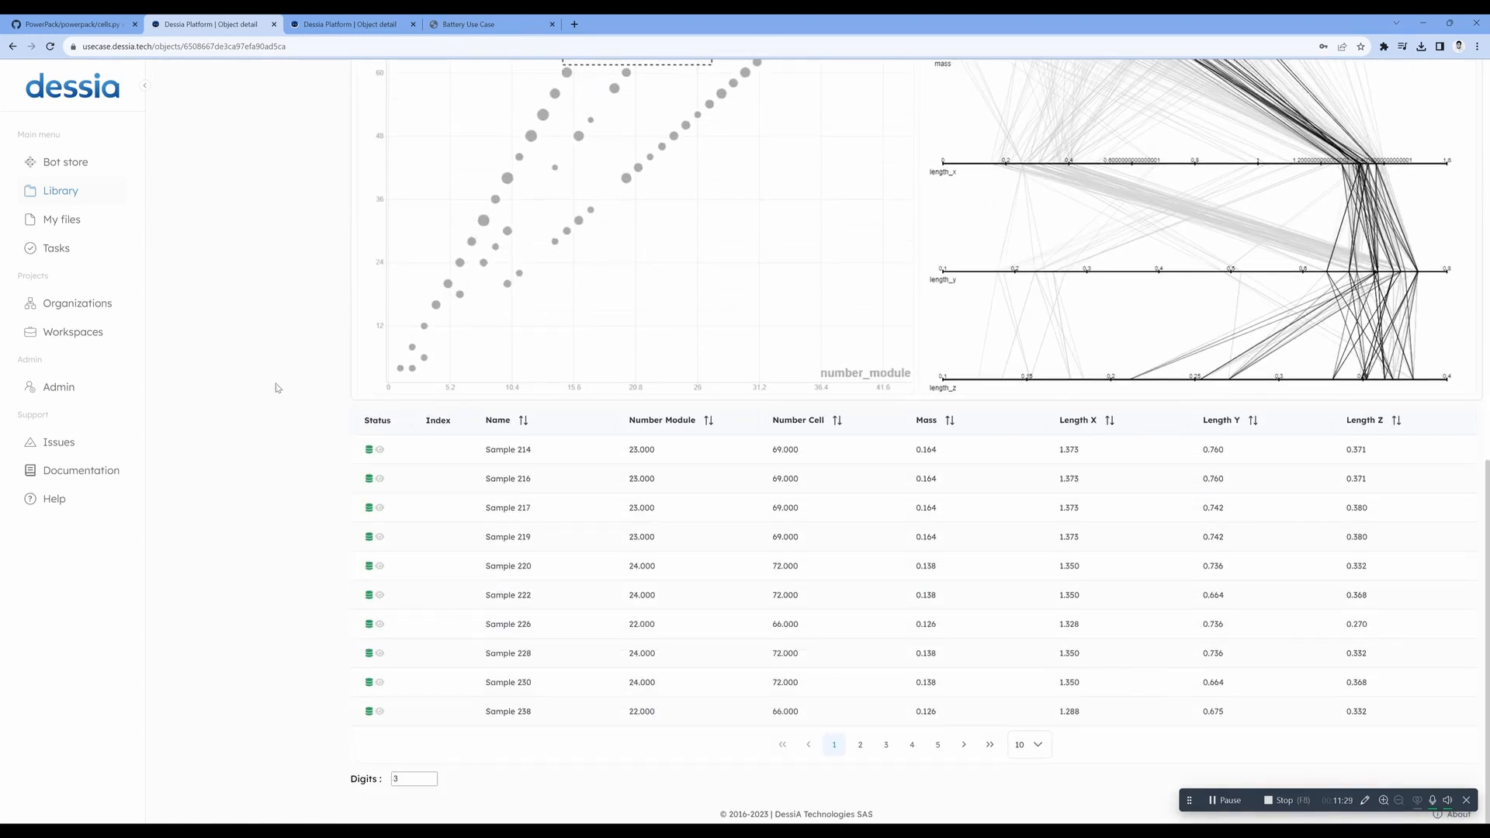
left_click(514, 450)
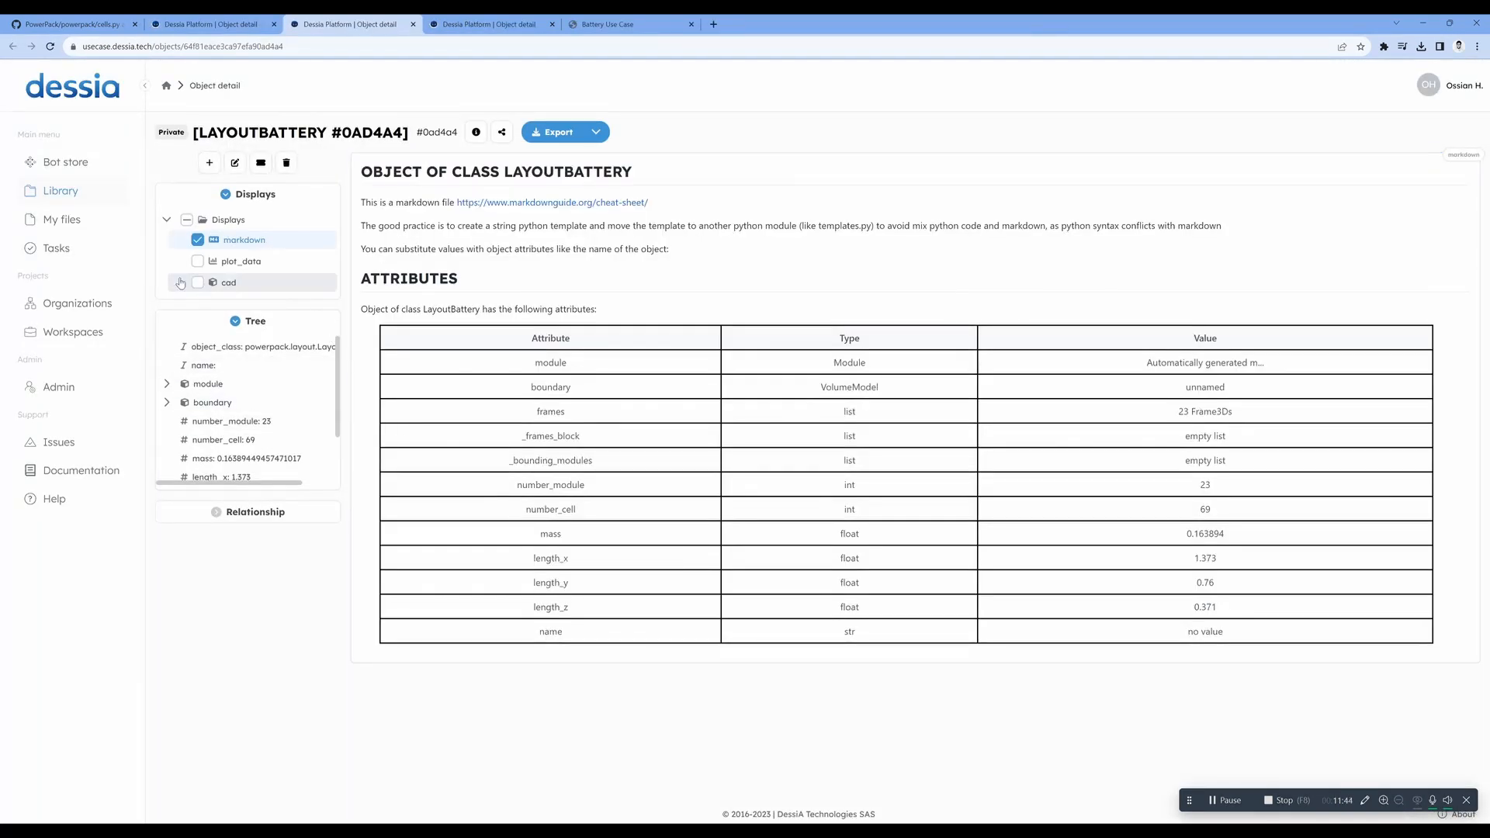
- Display the battery layout's cad view and explode the 3D model into its separate parts
left_click(197, 283)
scroll(310, 587, "down", 2)
scroll(309, 587, "down", 5)
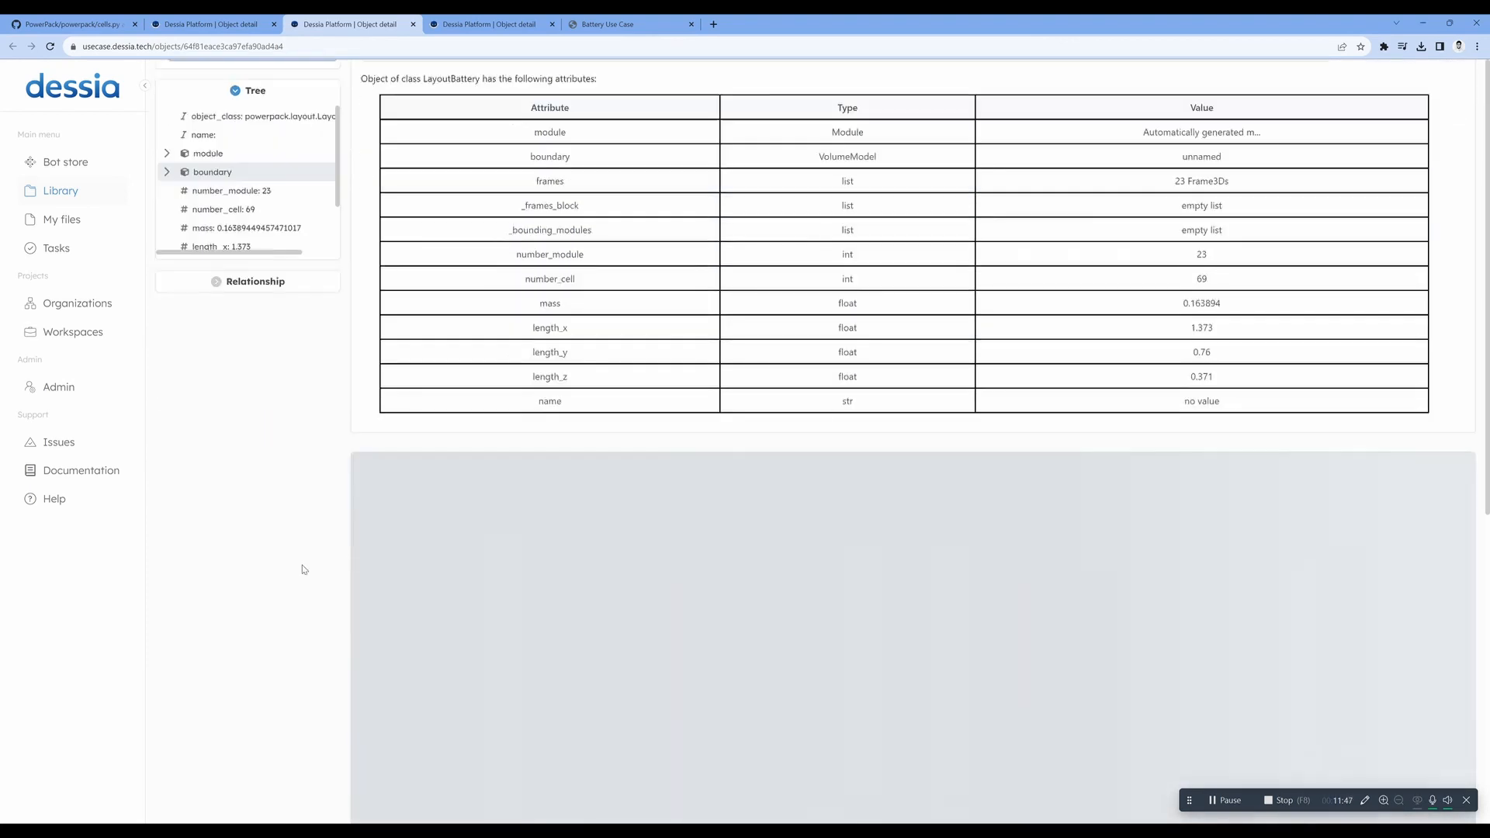
left_click_drag(669, 693, 966, 643)
left_click_drag(730, 598, 700, 505)
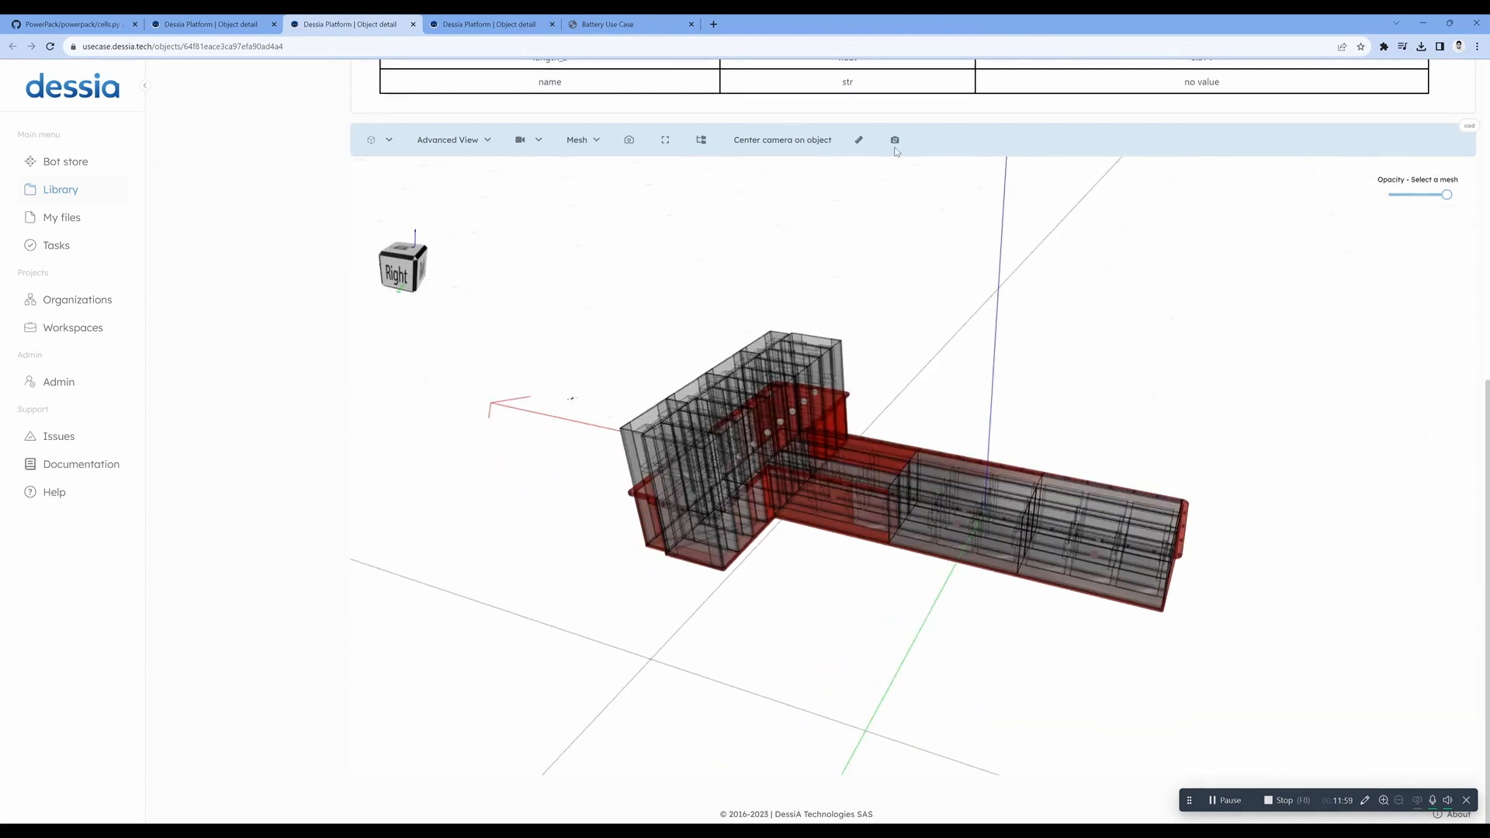
left_click(895, 140)
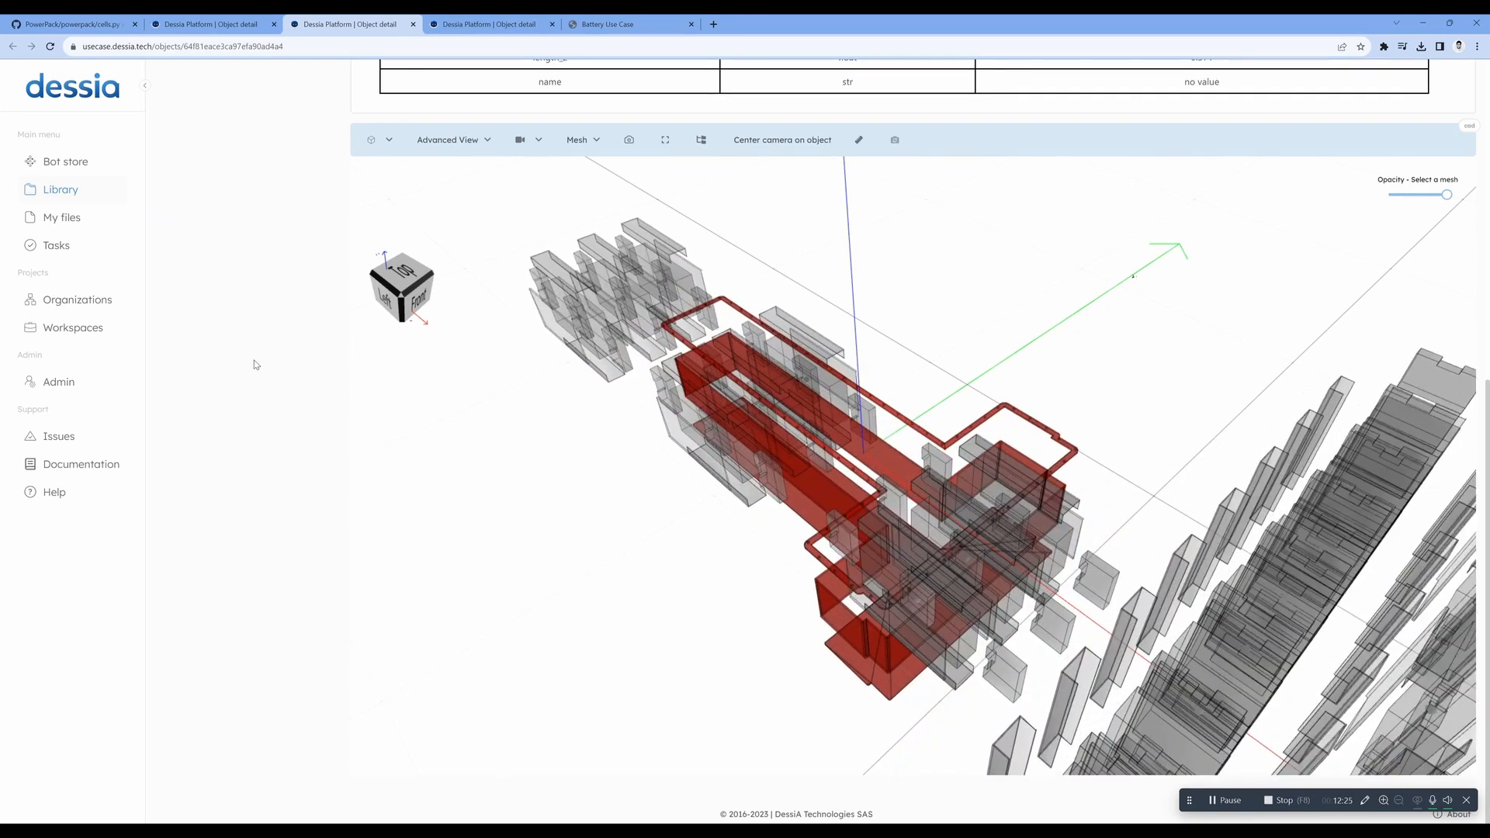
- Review the export formats offered for the battery layout and close the list without exporting
scroll(282, 358, "up", 7)
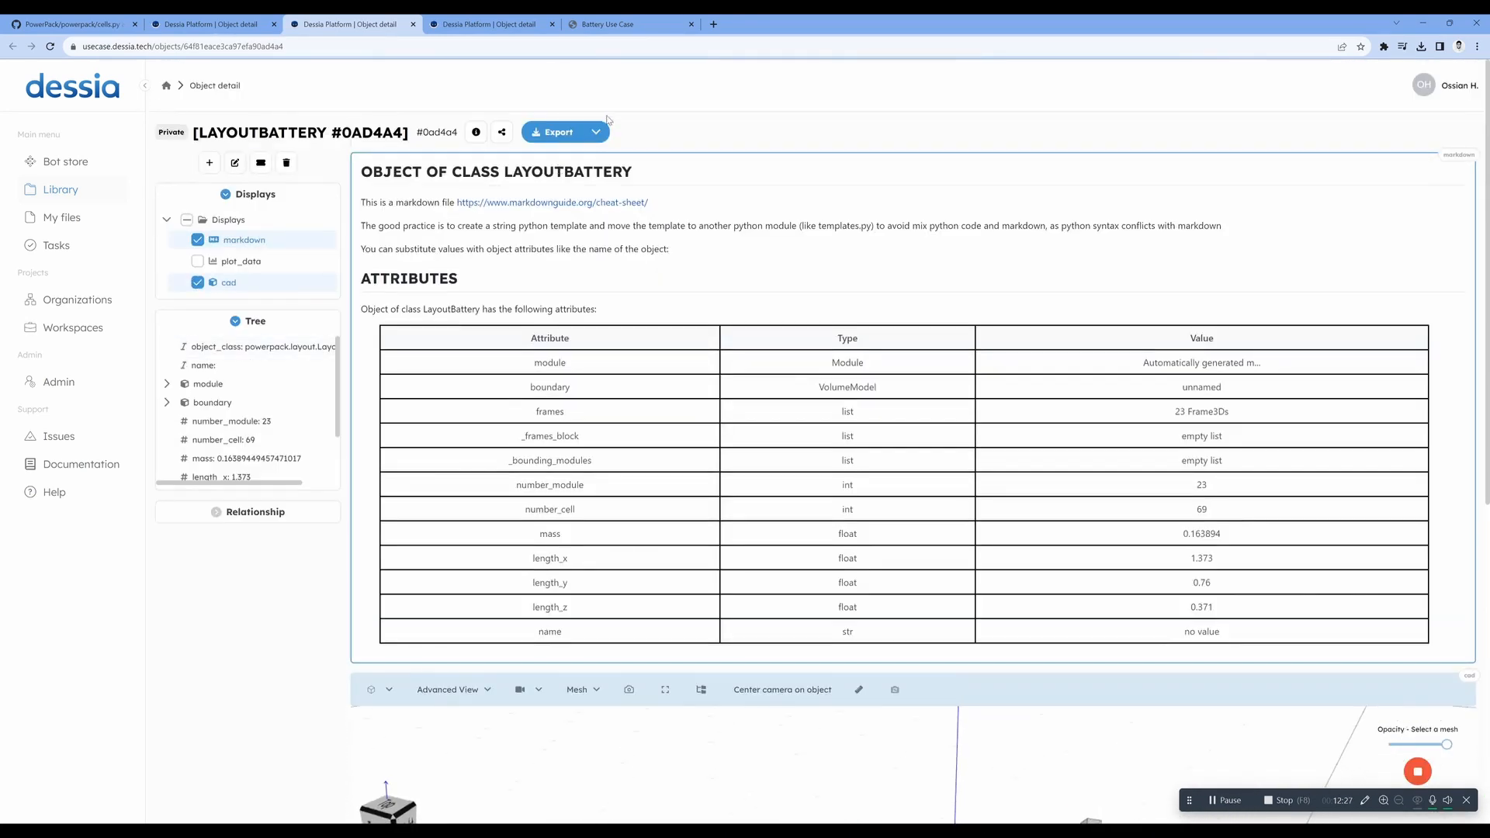
left_click(596, 132)
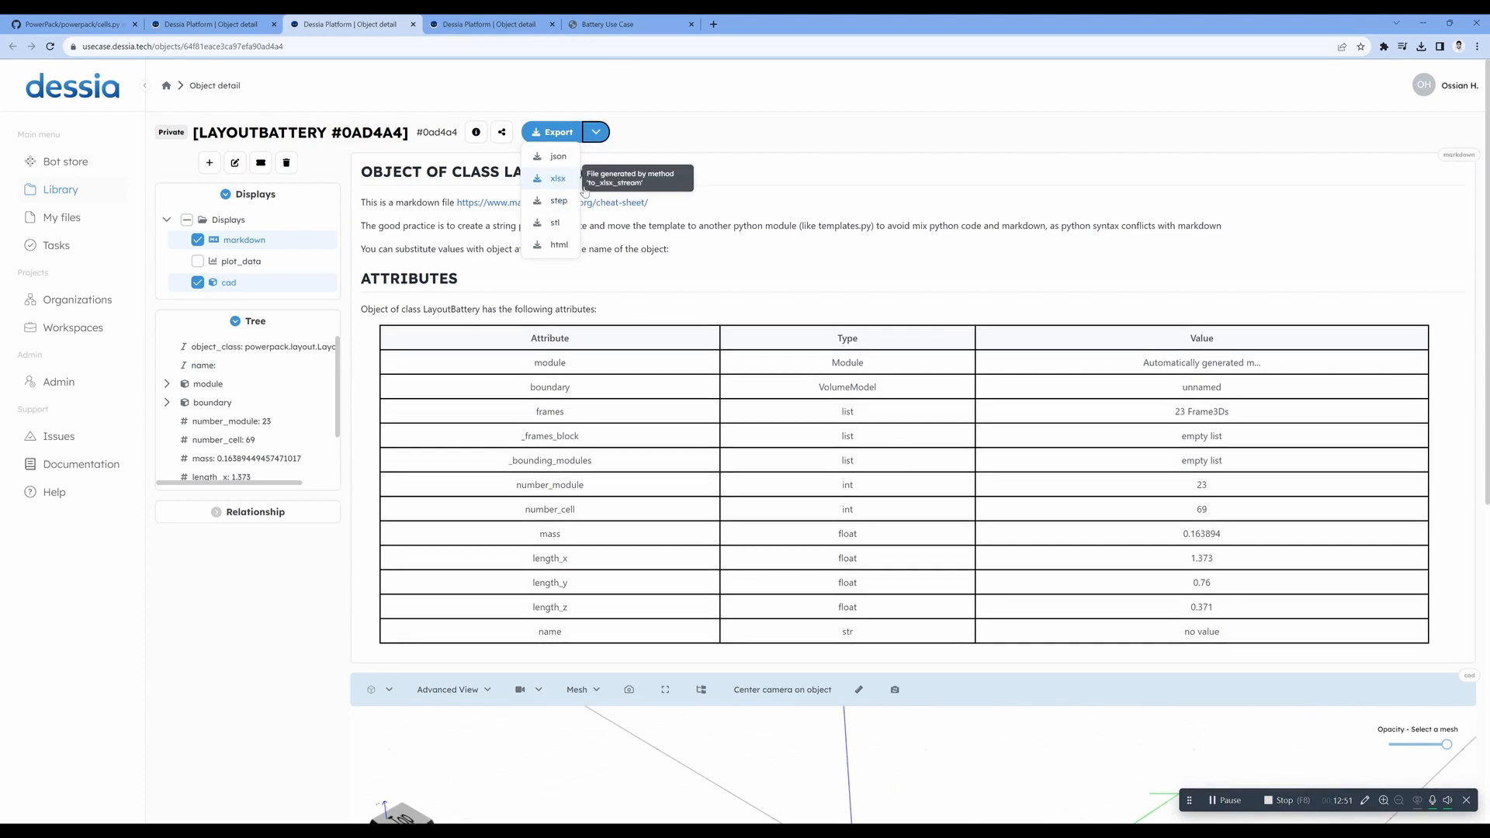
left_click(792, 194)
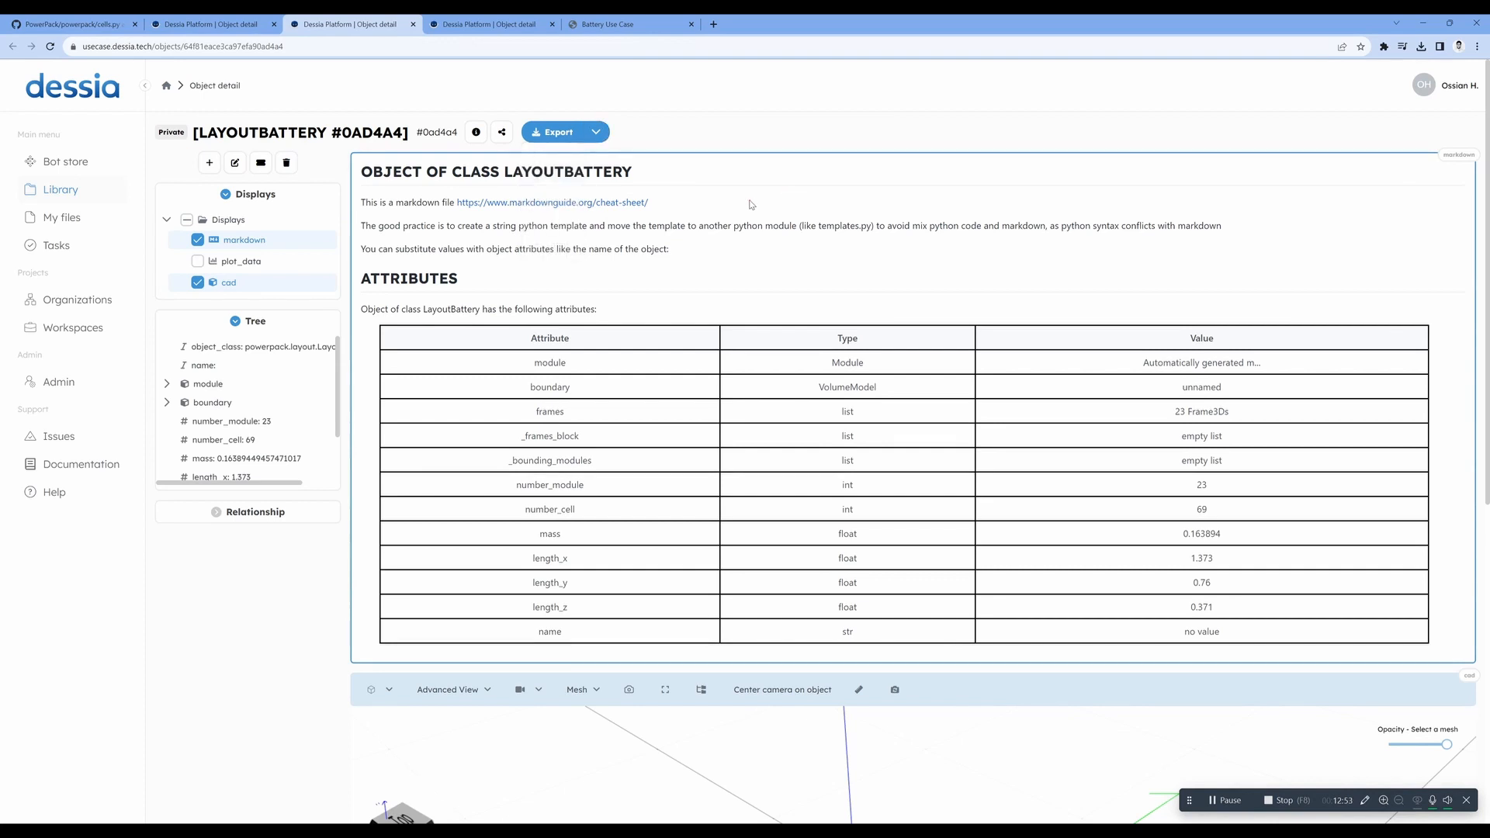
- Look over the battery layout's attributes and CAD model once more and return to the Bot store
scroll(261, 576, "down", 2)
scroll(261, 576, "down", 3)
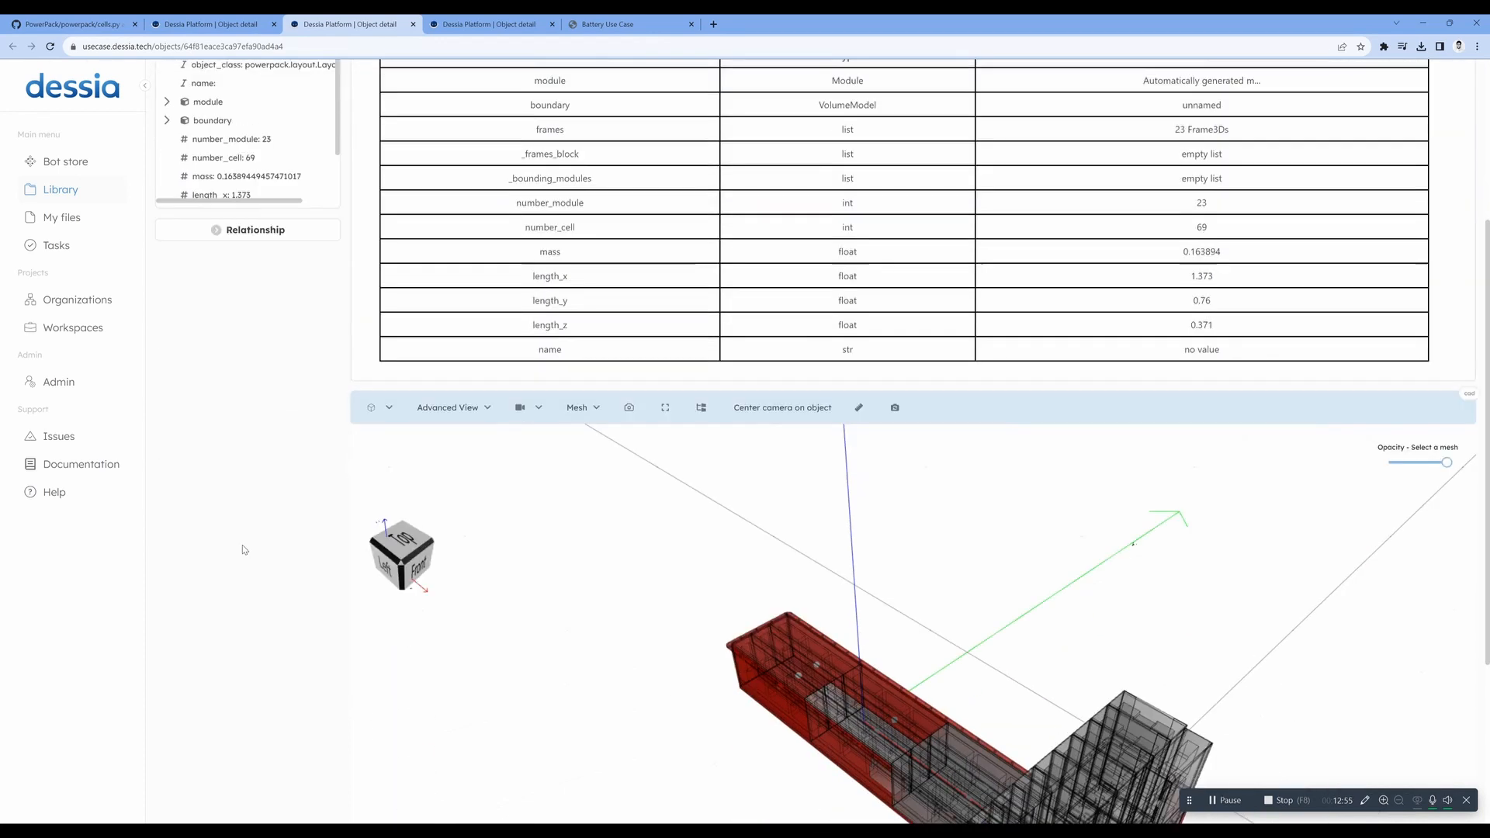
scroll(264, 522, "up", 2)
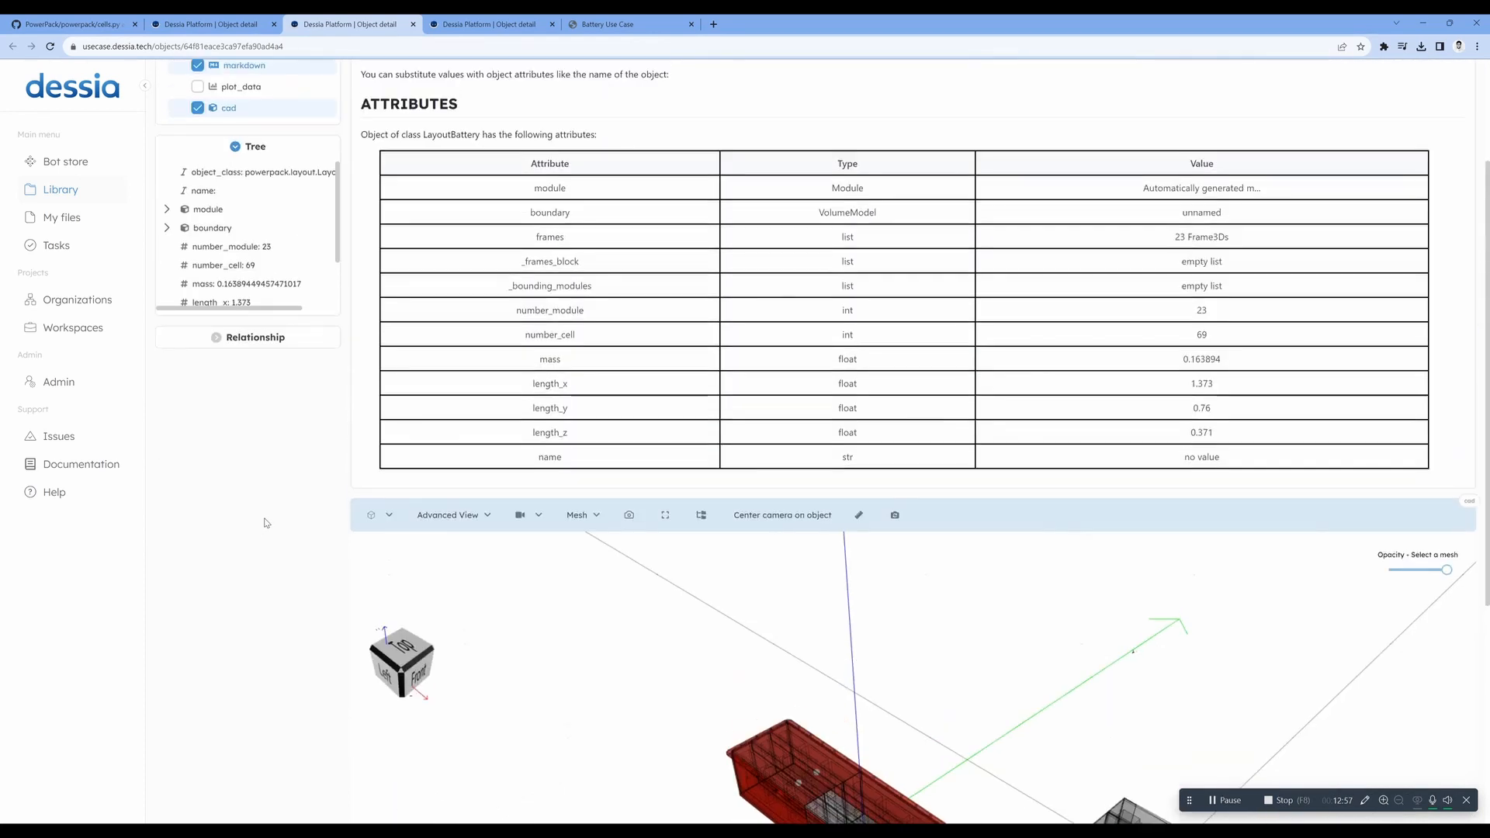
left_click(82, 160)
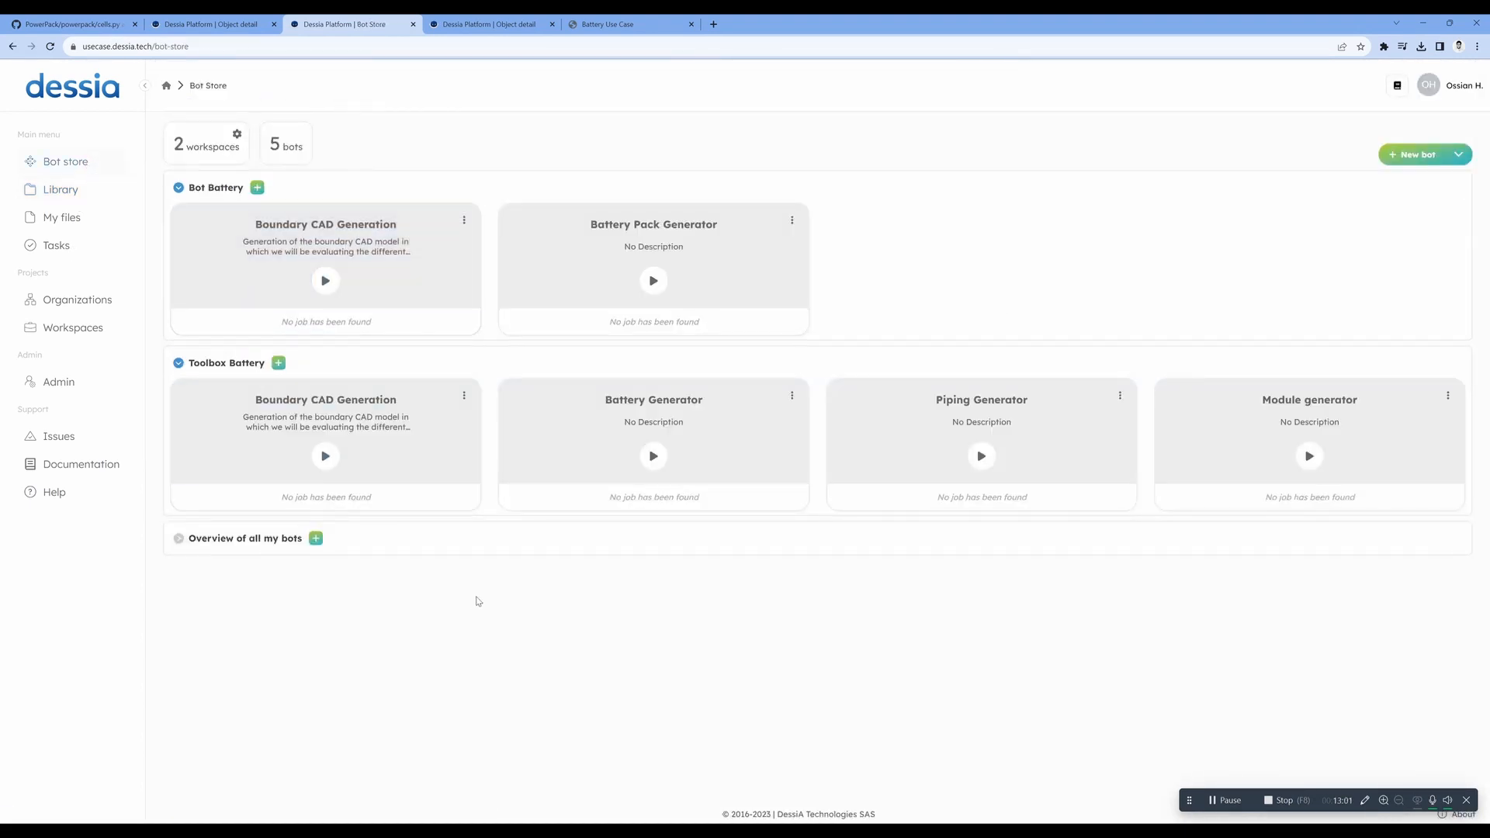